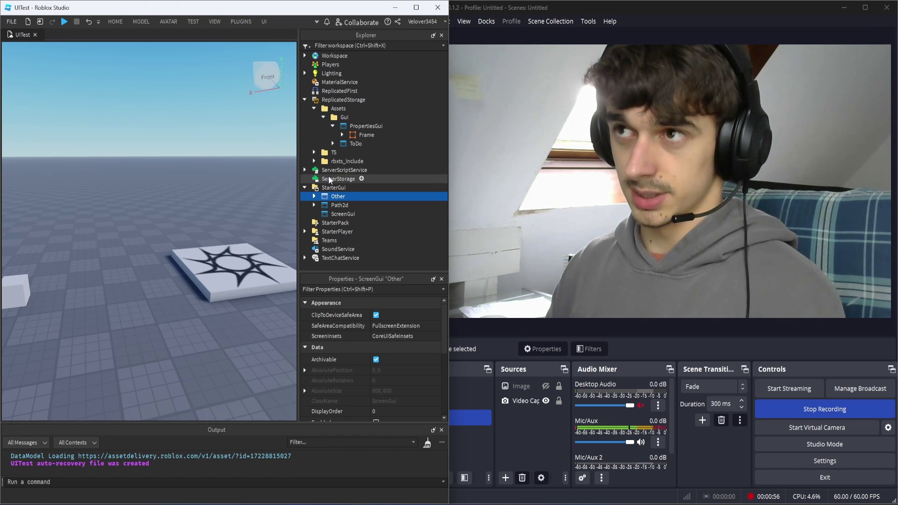
Insert a Frame into ScreenGui and resize it to 272 x 64
click(342, 214)
key(ctrl+i)
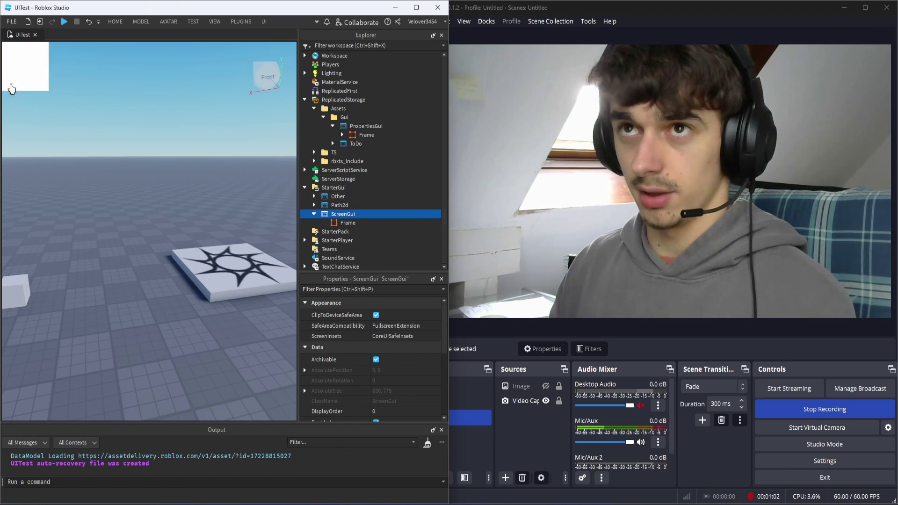
drag(47, 75, 216, 195)
drag(153, 220, 153, 203)
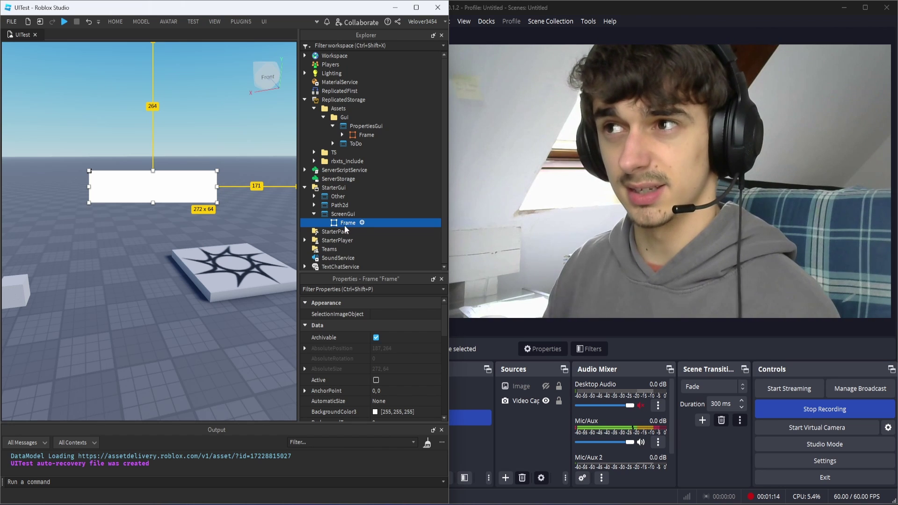
Add a child Frame inside Frame and name it Hodler
click(363, 223)
click(321, 283)
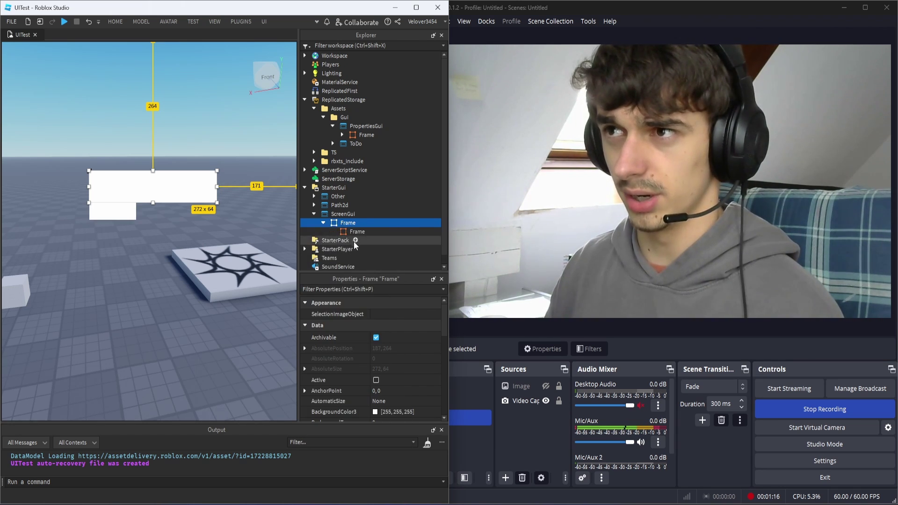
text(Hodler)
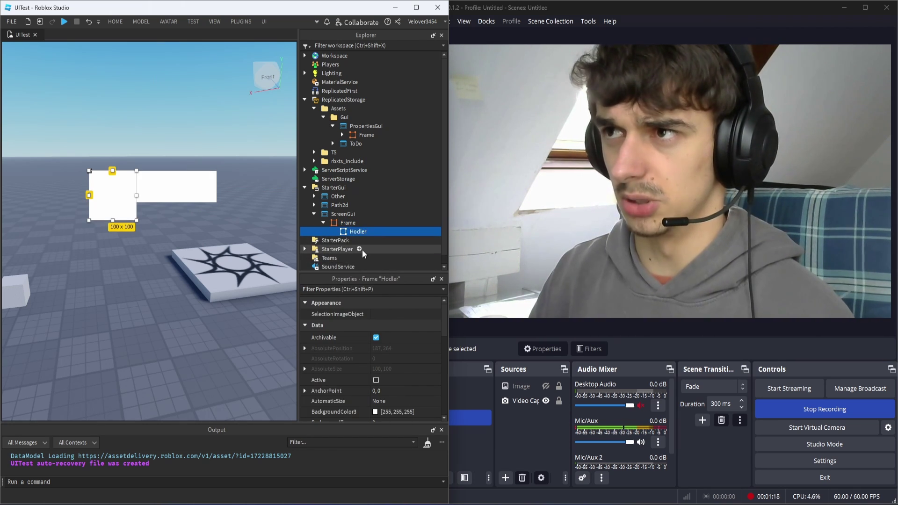
key(Return)
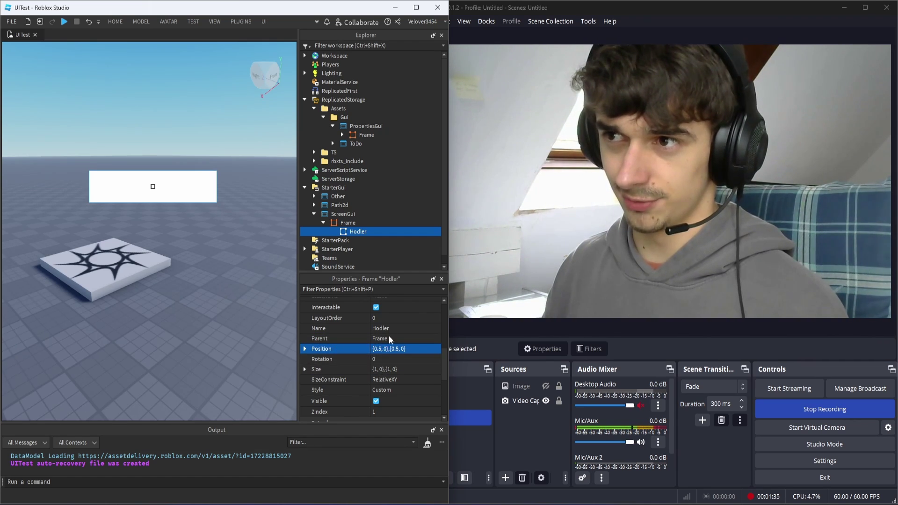
Close the Output panel and launch Paint from Windows search
scroll(350, 357, up, 3)
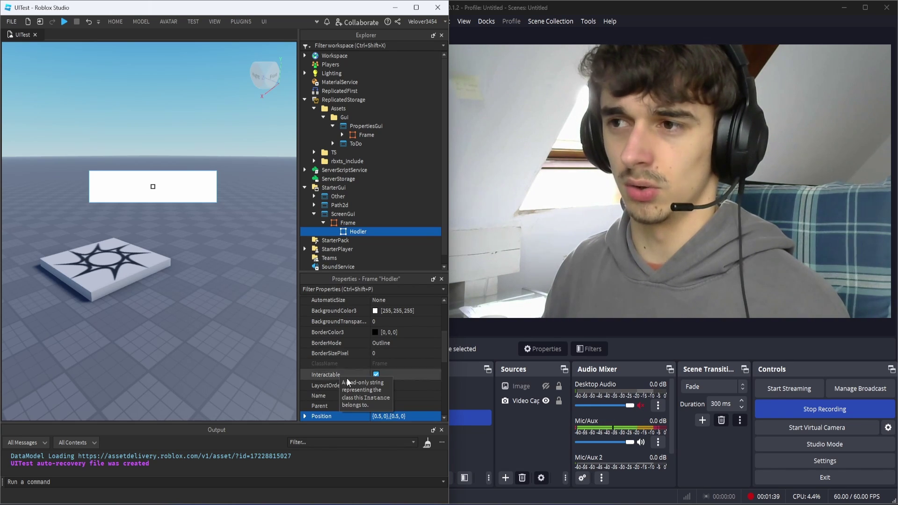
click(440, 430)
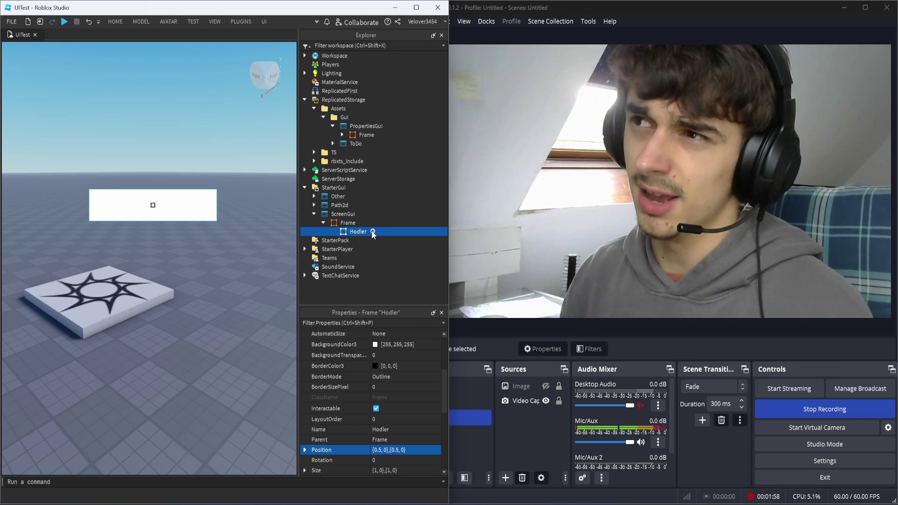
click(234, 271)
mouse_move(625, 504)
key(super)
text(paint)
key(Return)
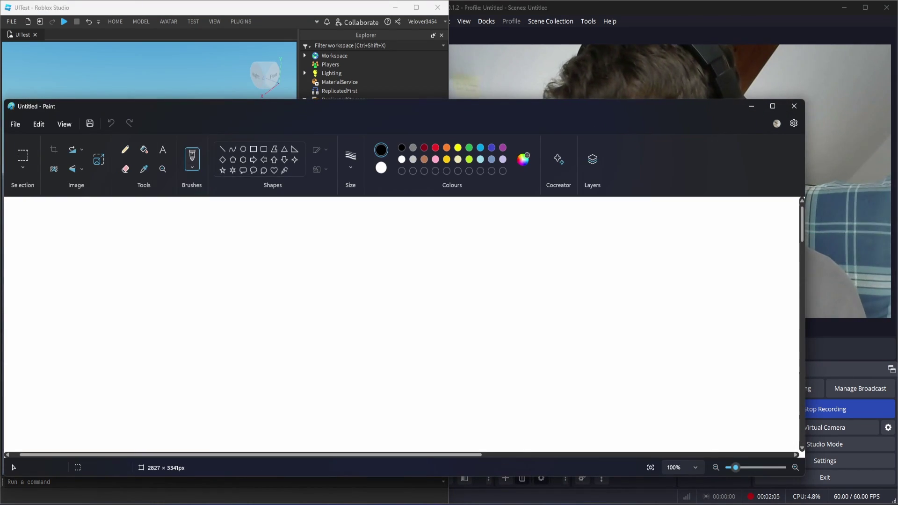
Move Paint to the right half and pencil-sketch a box split into three horizontal bars
mouse_move(219, 109)
mouse_down()
mouse_move(630, 105)
mouse_move(675, 202)
mouse_move(663, 189)
mouse_up()
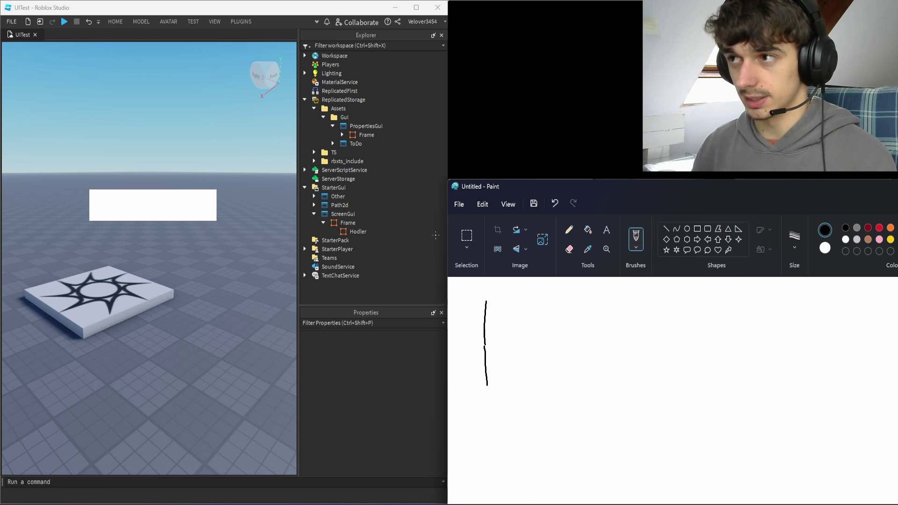
drag(489, 300, 565, 378)
drag(488, 388, 566, 378)
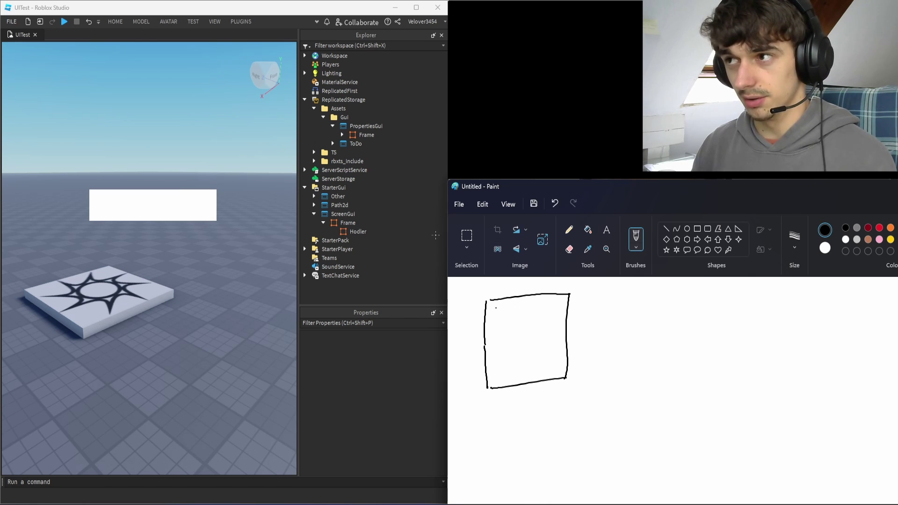
drag(493, 307, 559, 321)
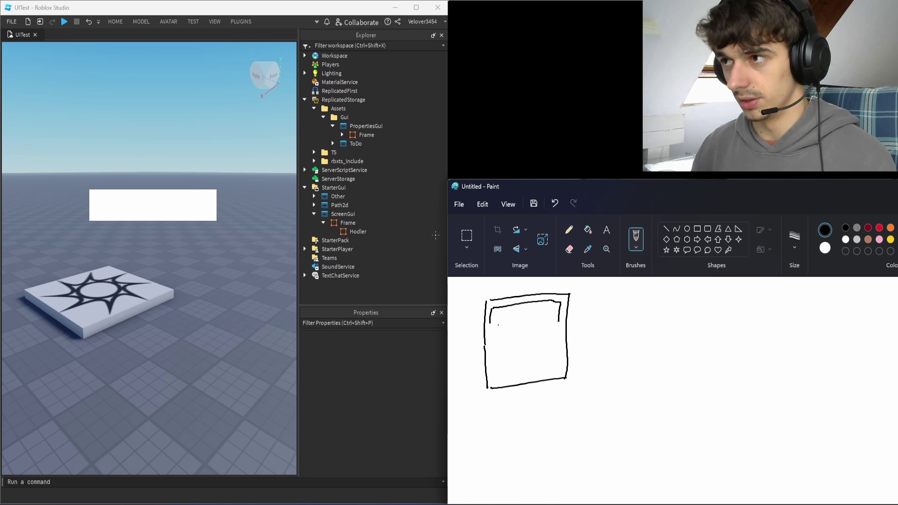
drag(497, 323, 569, 320)
drag(494, 348, 566, 346)
drag(490, 350, 566, 345)
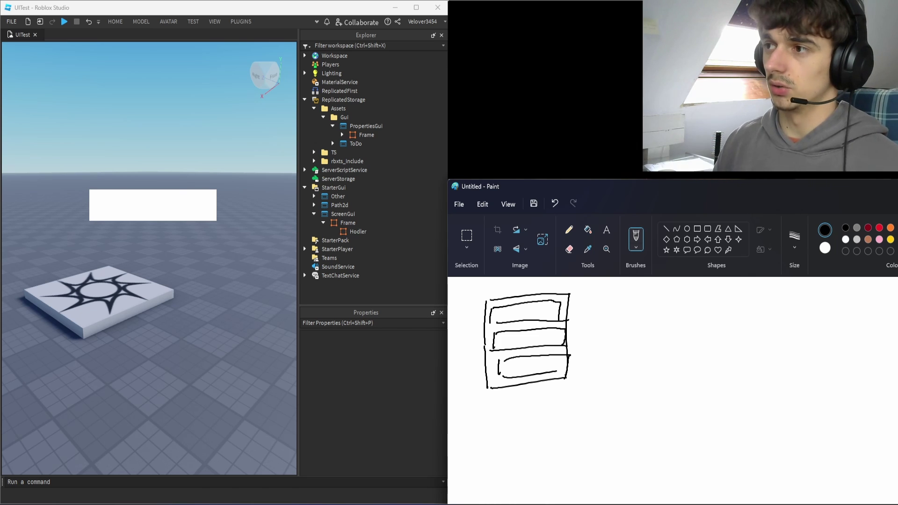
Insert a ScrollingFrame into Hodler
click(357, 231)
click(440, 232)
text(sc)
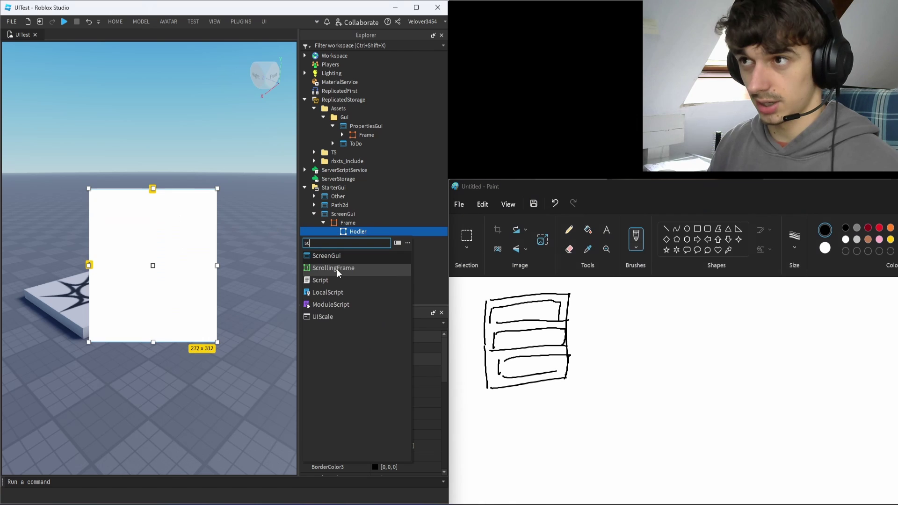
click(337, 269)
Set the ScrollingFrame's Size to {1,0},{1,0} and Position to 0.5
scroll(411, 374, down, 3)
click(397, 418)
text(1)
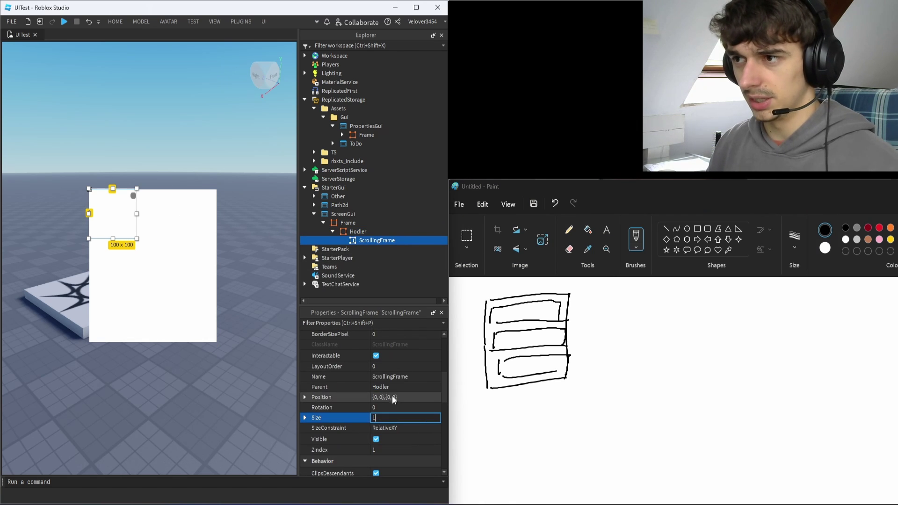
key(Return)
click(392, 396)
text(0.5)
key(Return)
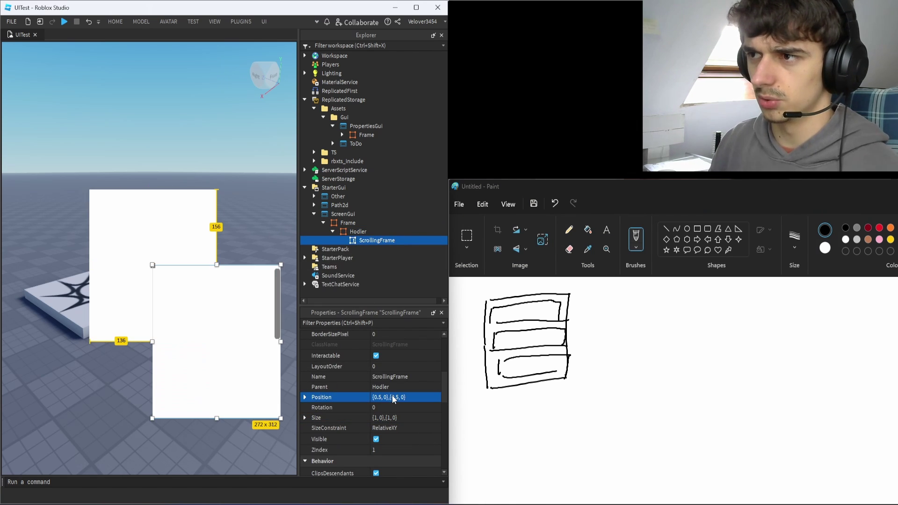
Add a yellow Frame to the ScrollingFrame and colour the ScrollingFrame cyan
click(401, 242)
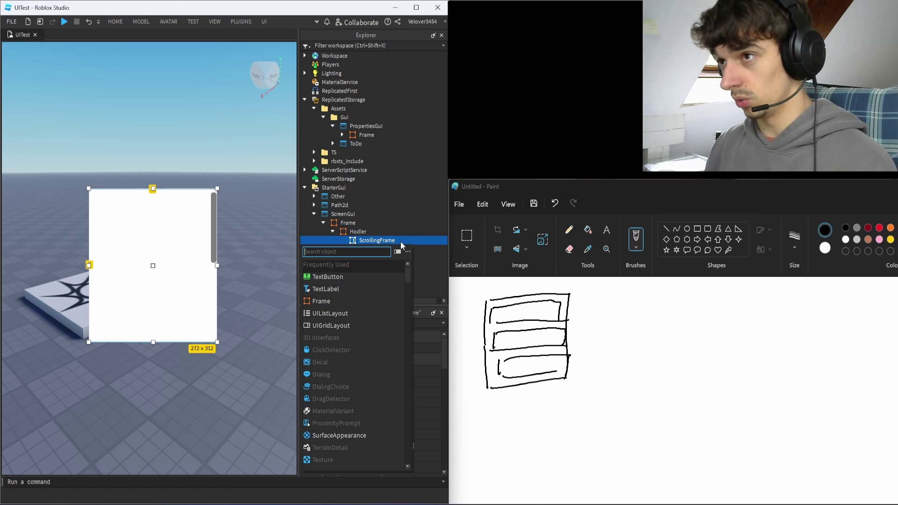
click(335, 302)
click(350, 241)
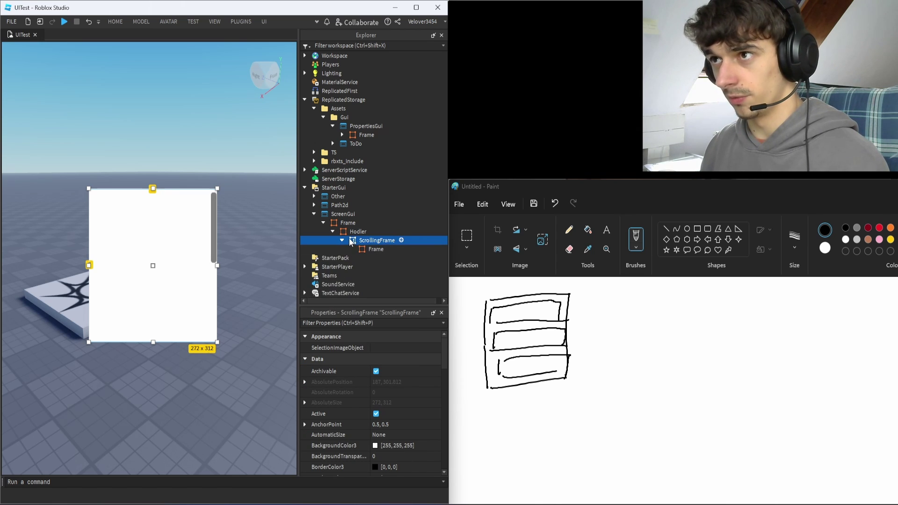
click(375, 445)
click(260, 200)
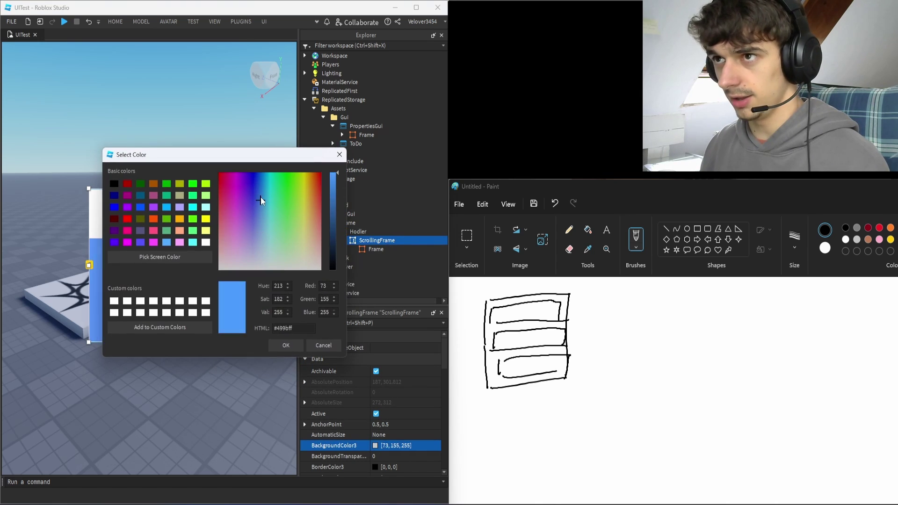
click(270, 206)
click(286, 345)
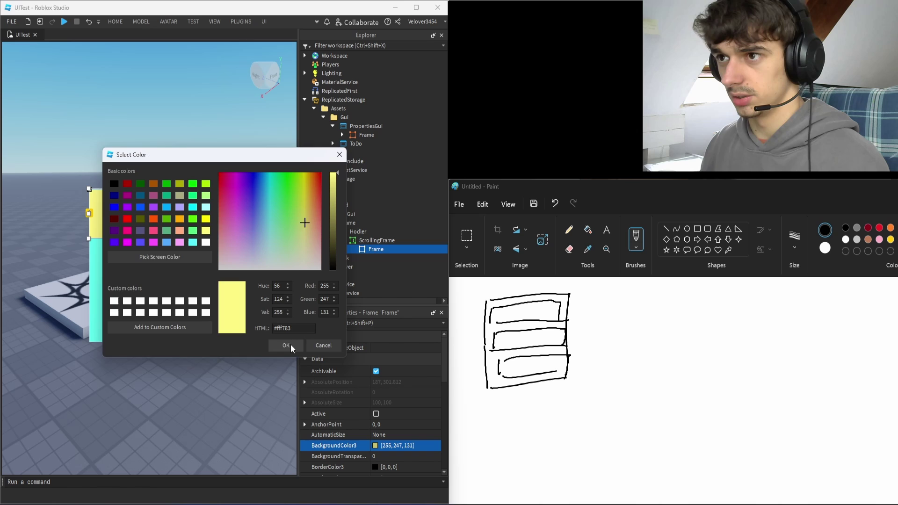
click(289, 344)
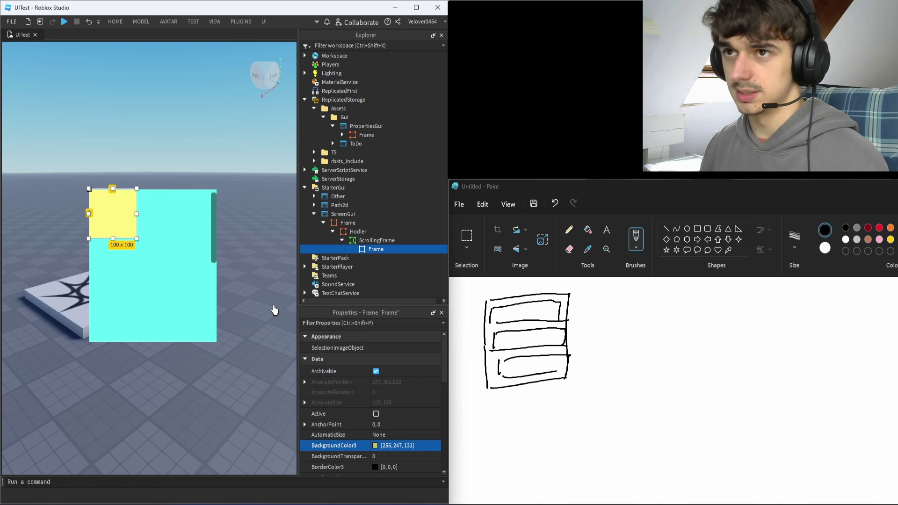
Add a UIListLayout, duplicate the yellow Frame, and set the layout Padding to 0,5
click(369, 257)
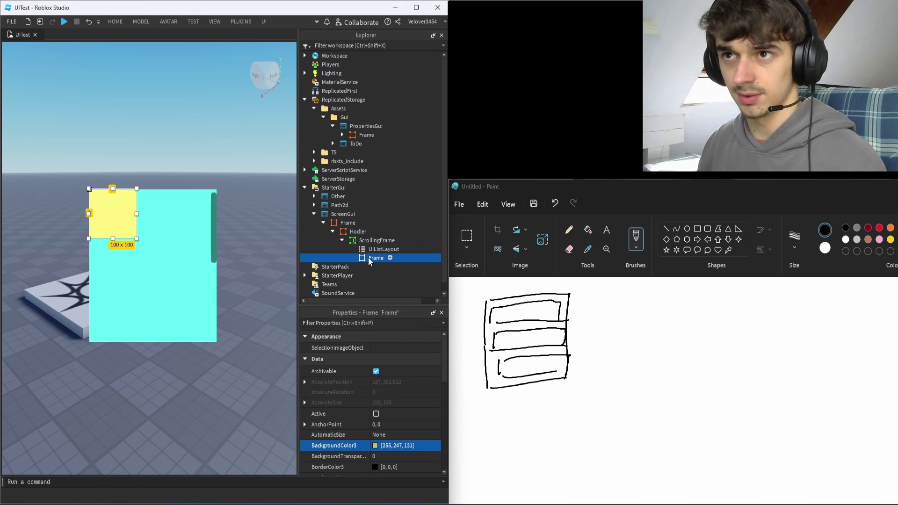
key(ctrl+d)
key(ctrl+d)
key(ctrl+d)
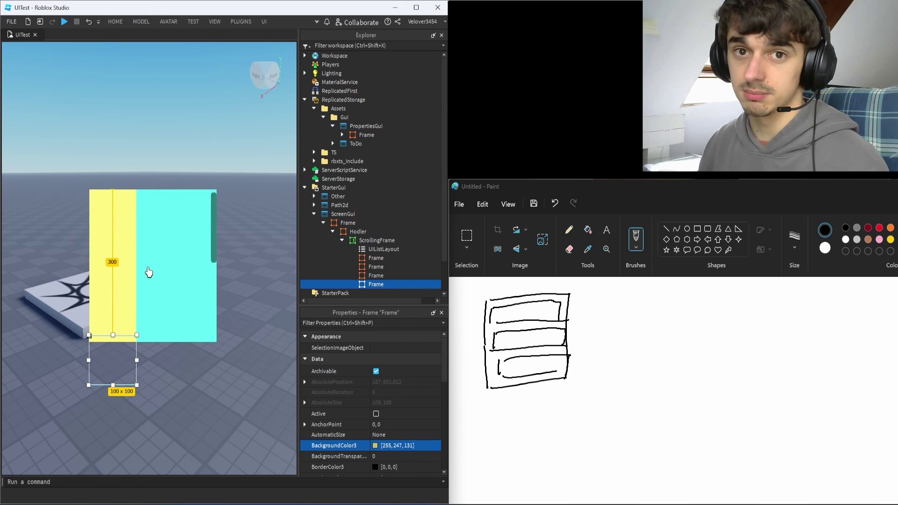
click(379, 249)
click(394, 342)
text(5)
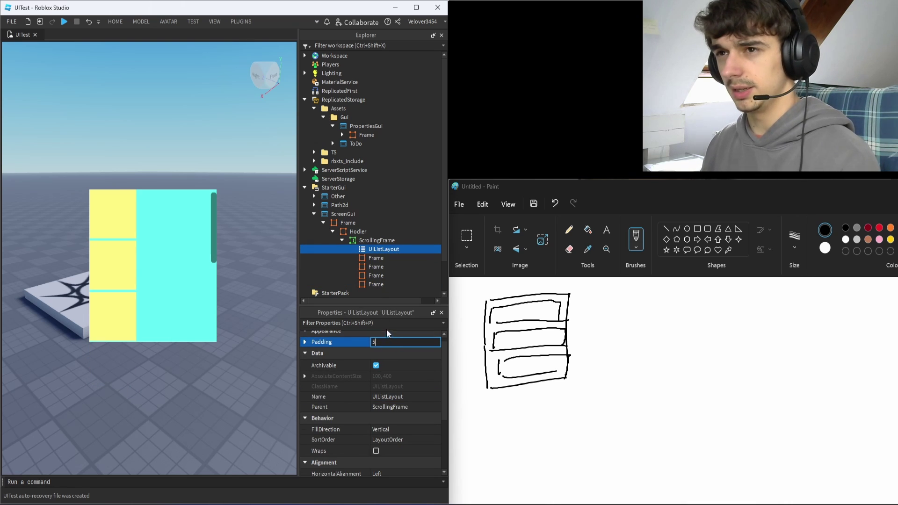
key(Return)
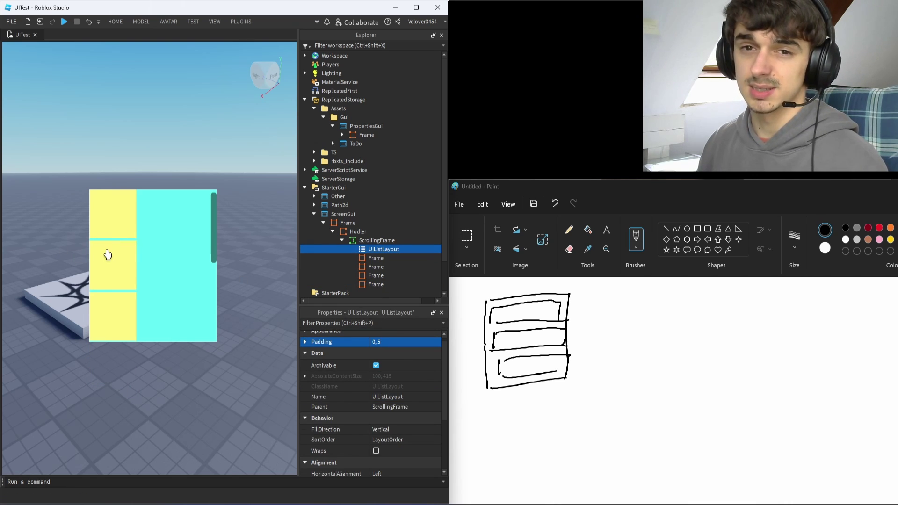
Set the yellow Frame's Size to {1,0},{0,40}
scroll(108, 258, down, 3)
scroll(124, 285, up, 3)
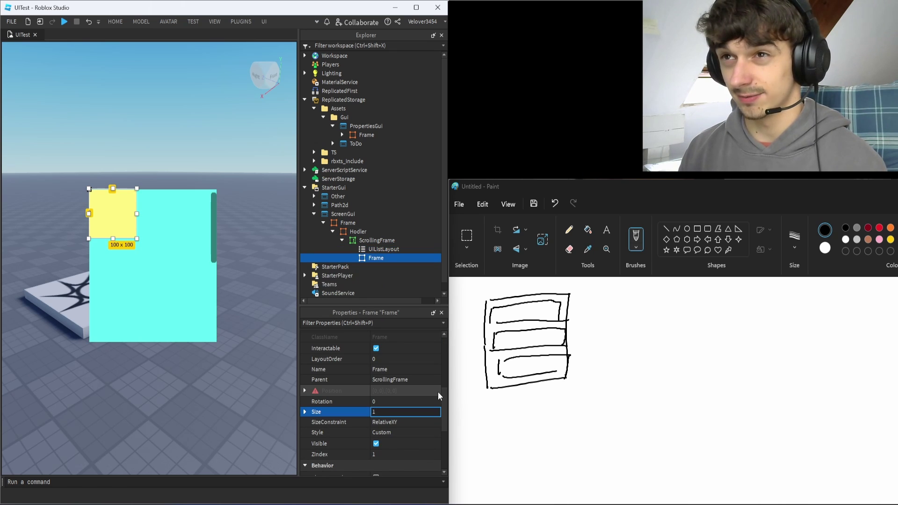
text(,0,0,40)
key(Return)
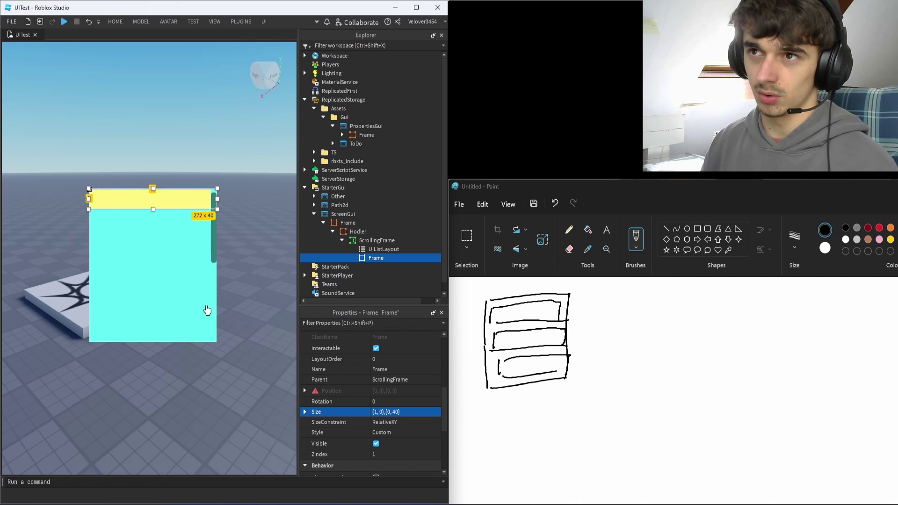
Duplicate the yellow Frame with Ctrl+D to fill the list
key(ctrl+d)
key(ctrl+d)
key(ctrl+d)
key(ctrl+d)
key(ctrl+d)
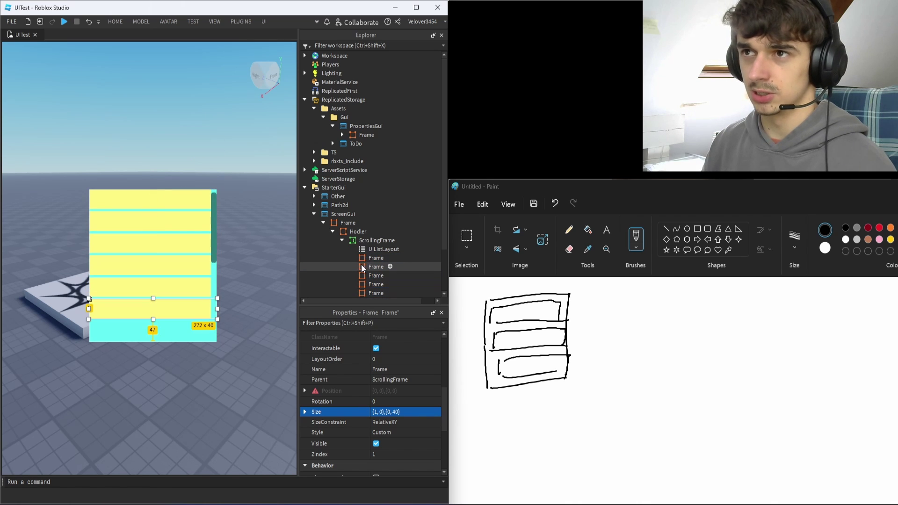
scroll(173, 275, down, 5)
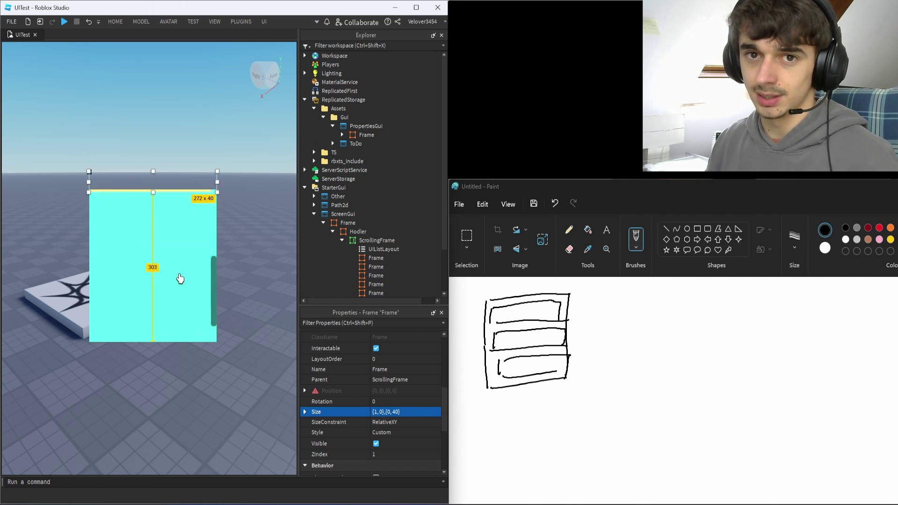
scroll(176, 294, up, 5)
Select the ScrollingFrame and test scrolling, revealing the empty cyan area below
click(383, 240)
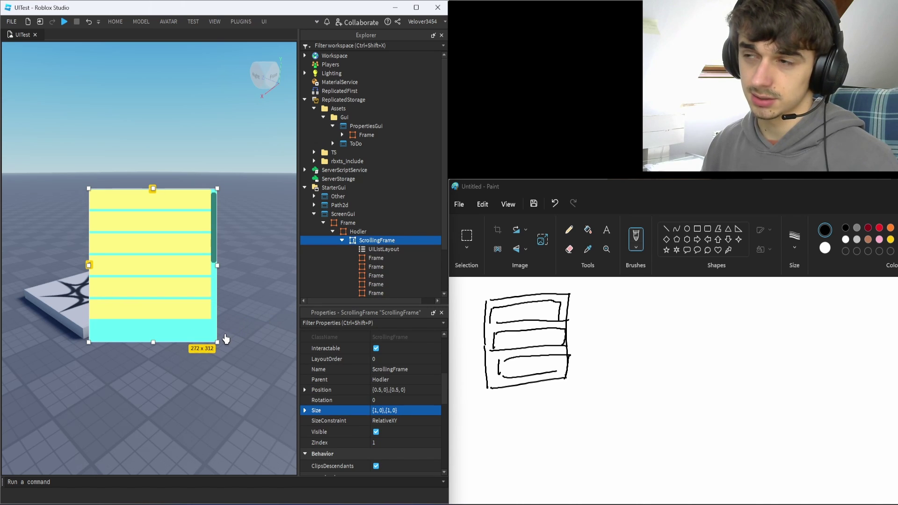
scroll(166, 316, down, 5)
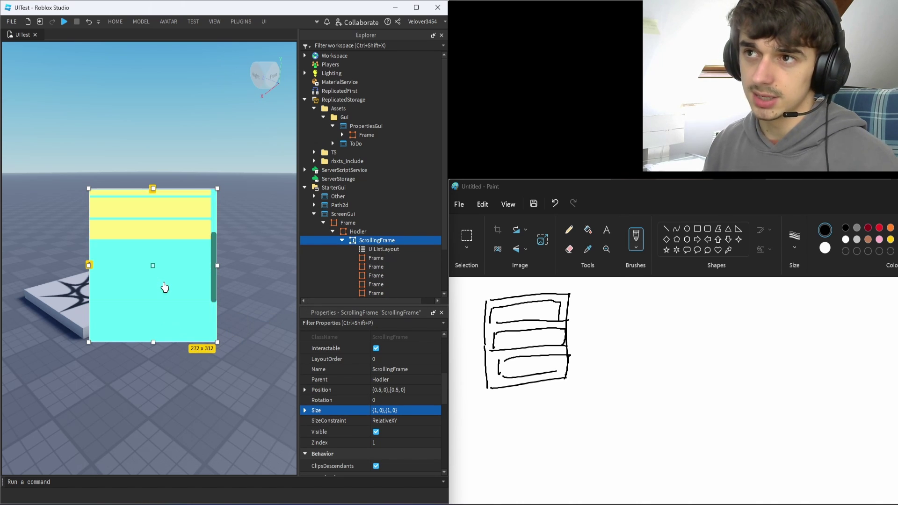
scroll(164, 325, up, 5)
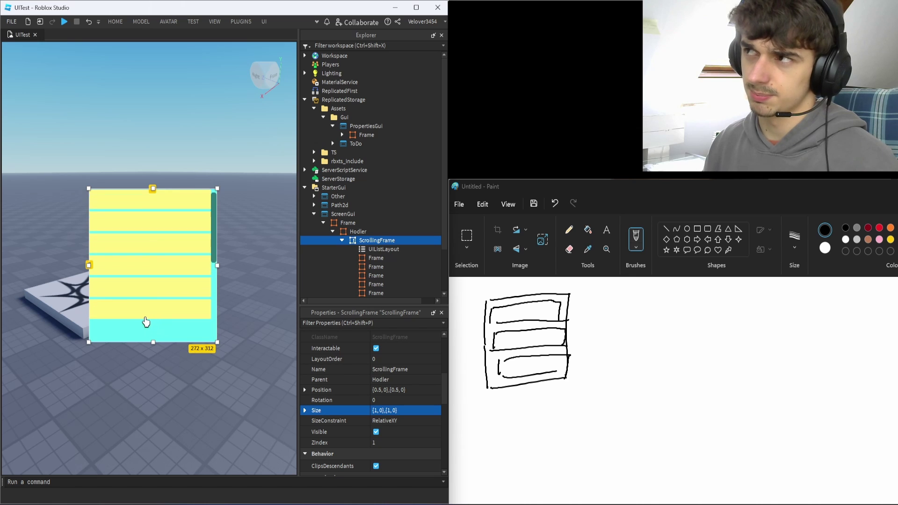
scroll(150, 304, down, 2)
scroll(152, 313, up, 3)
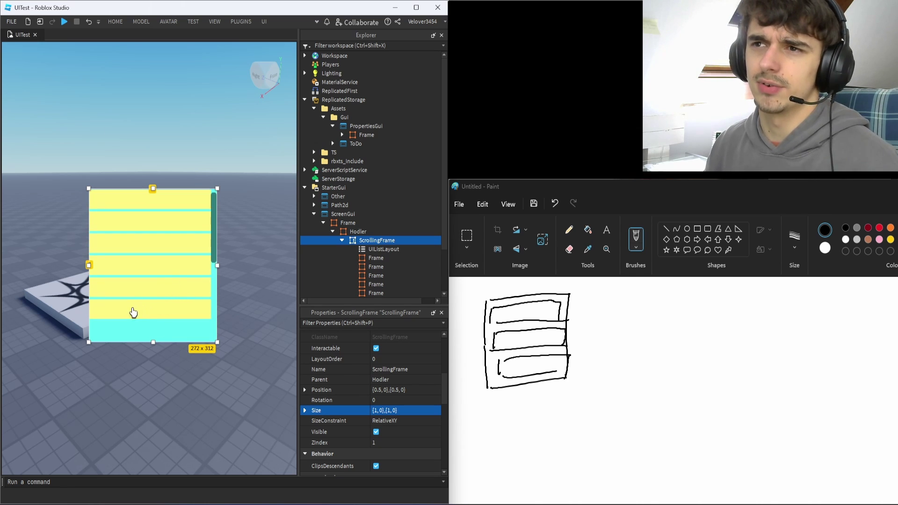
scroll(140, 311, down, 5)
Set the ScrollingFrame's CanvasSize to {0,0},{0,0} and ScrollBarThickness to 5
scroll(136, 317, up, 5)
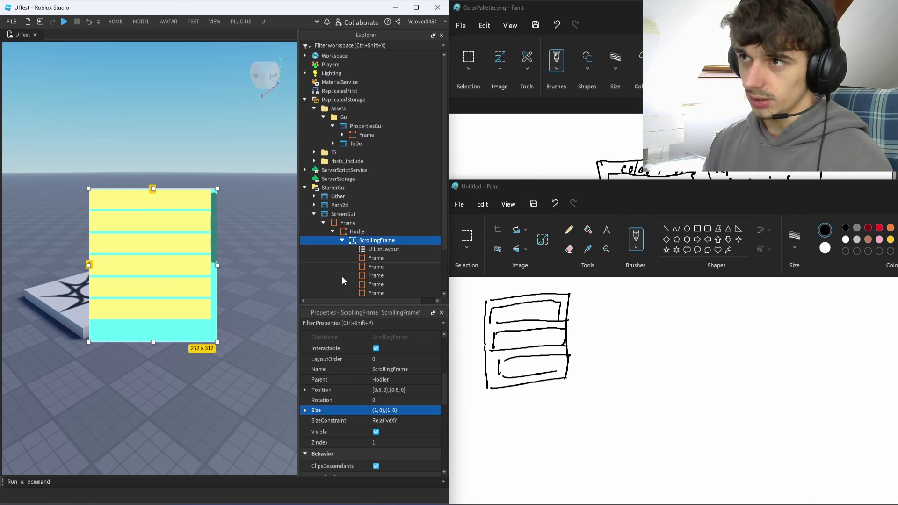
scroll(404, 389, down, 5)
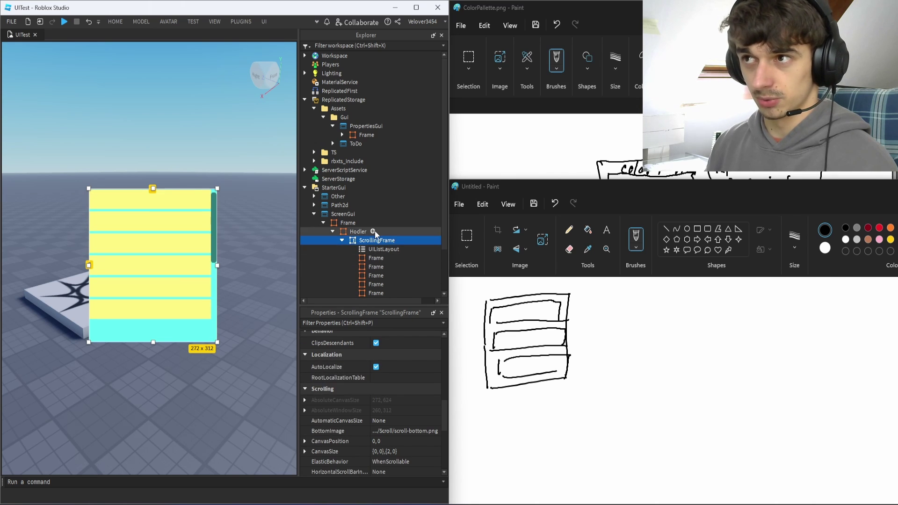
scroll(389, 367, down, 3)
click(393, 394)
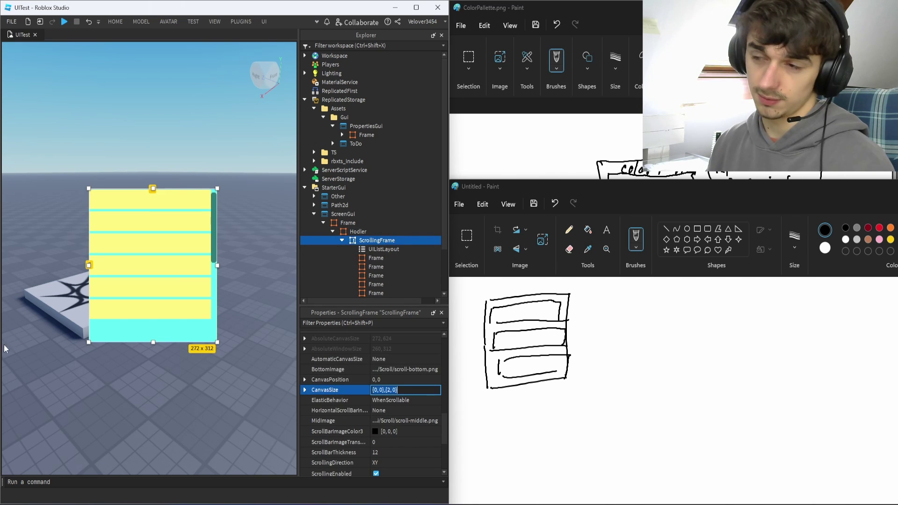
text(0)
key(Return)
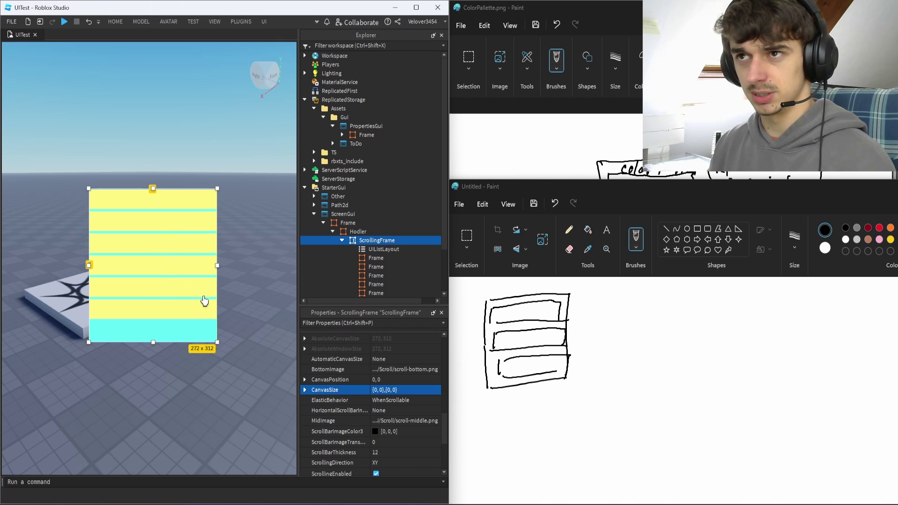
click(383, 452)
text(5)
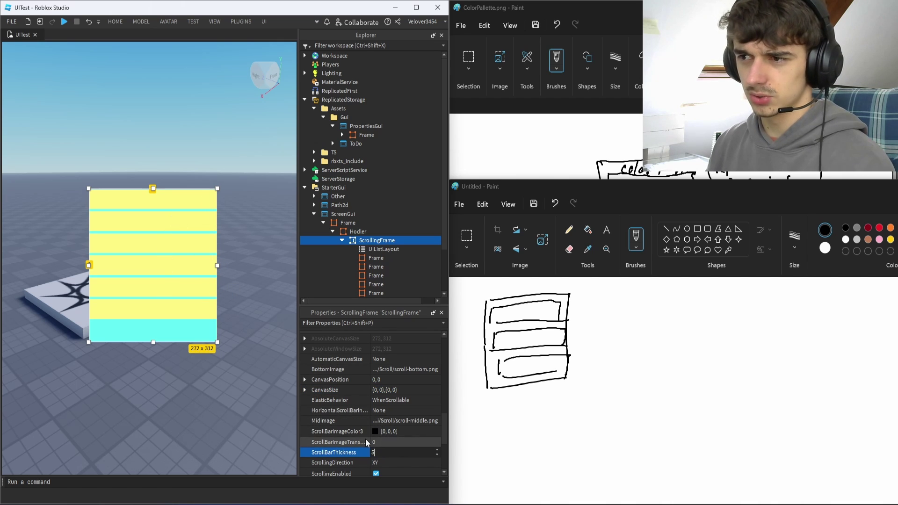
key(Return)
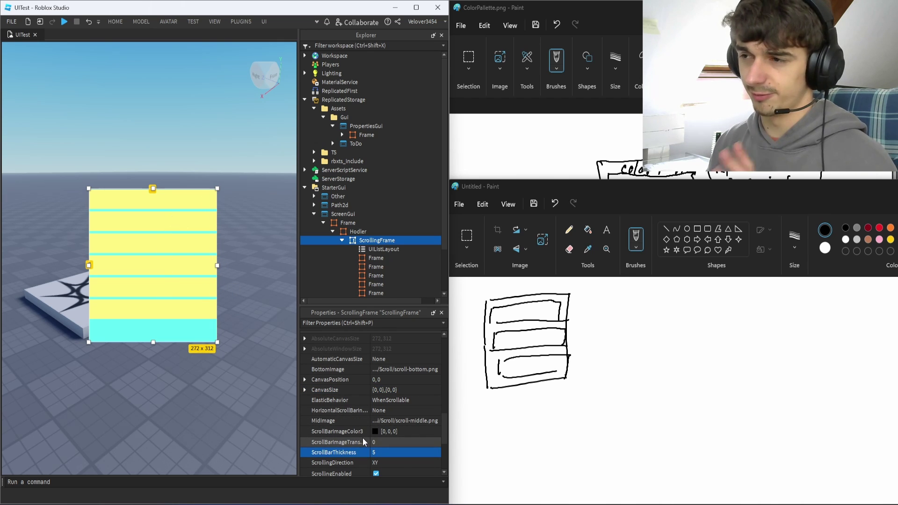
Set AutomaticCanvasSize to Y
scroll(351, 435, down, 3)
scroll(380, 375, up, 2)
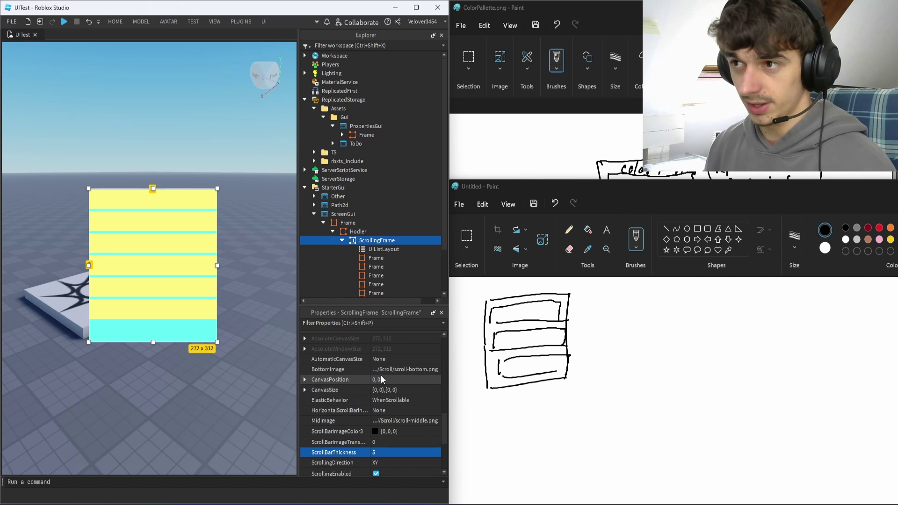
scroll(390, 407, down, 1)
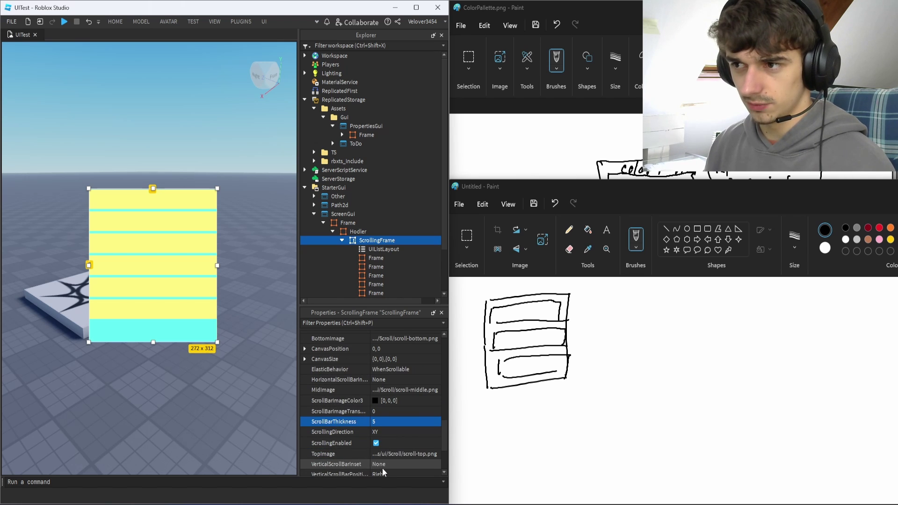
scroll(383, 461, up, 3)
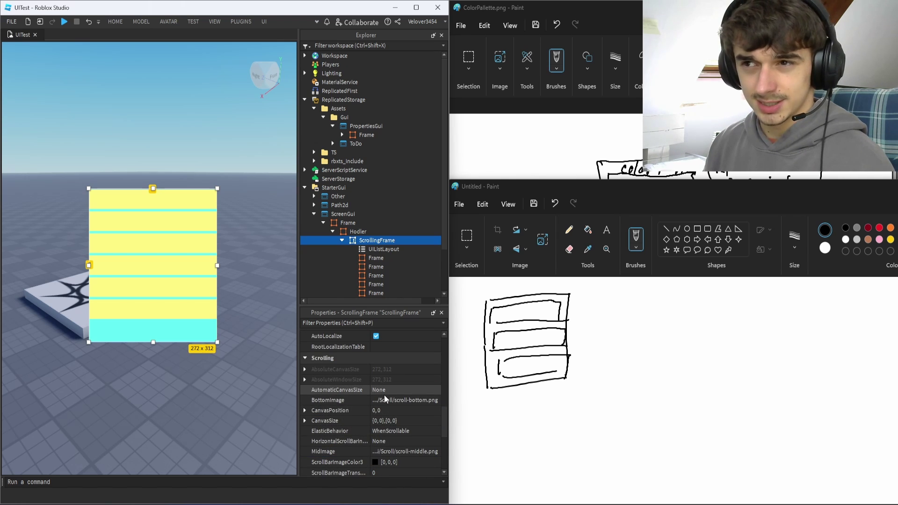
click(384, 398)
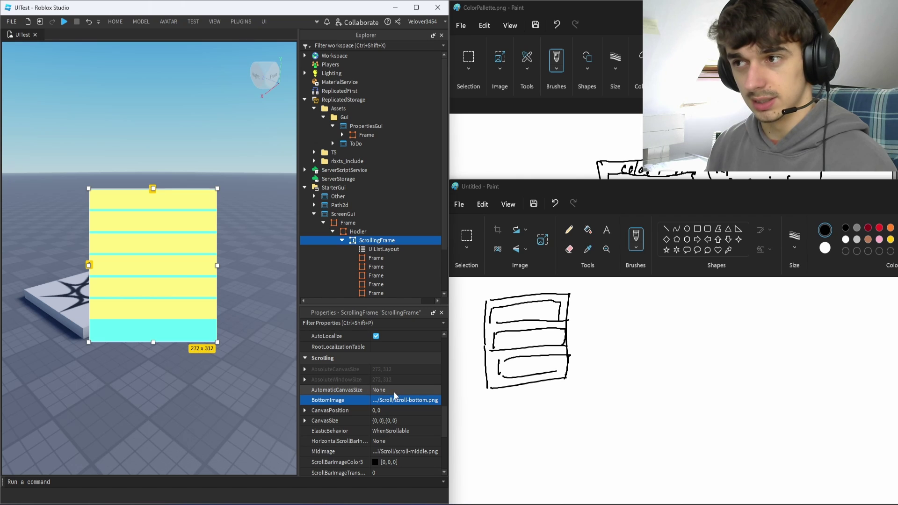
click(391, 391)
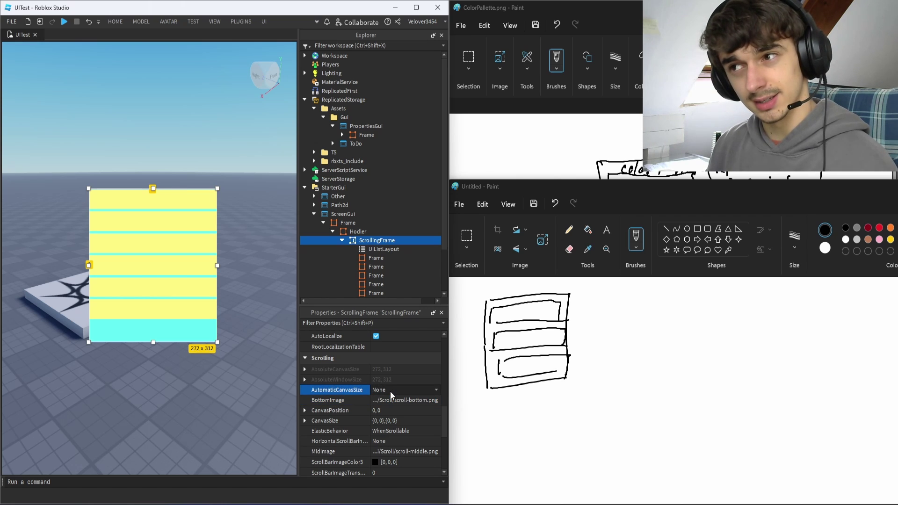
click(390, 391)
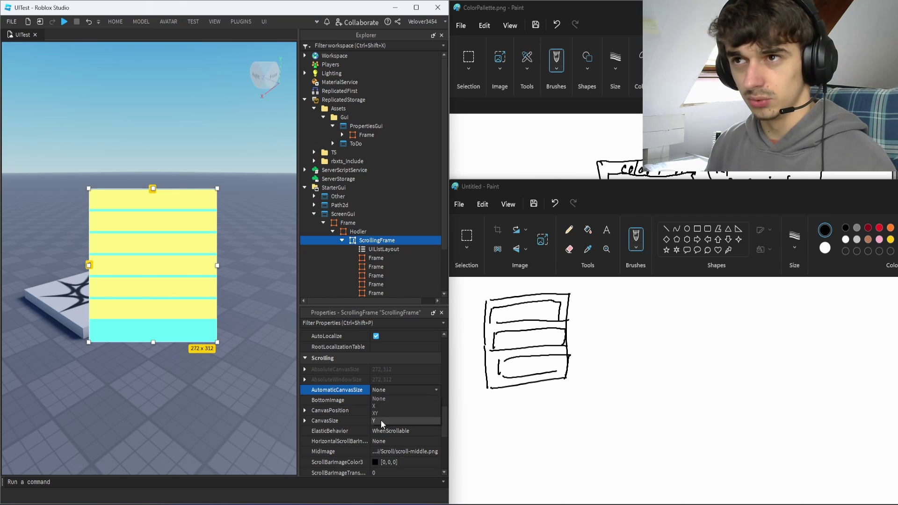
click(381, 420)
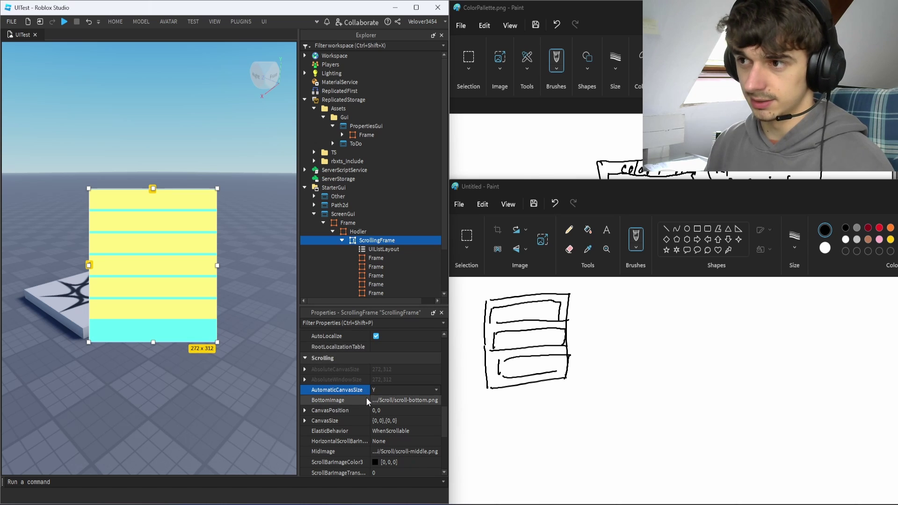
Duplicate the last yellow Frame several more times and test scrolling the list
scroll(379, 279, down, 1)
click(380, 277)
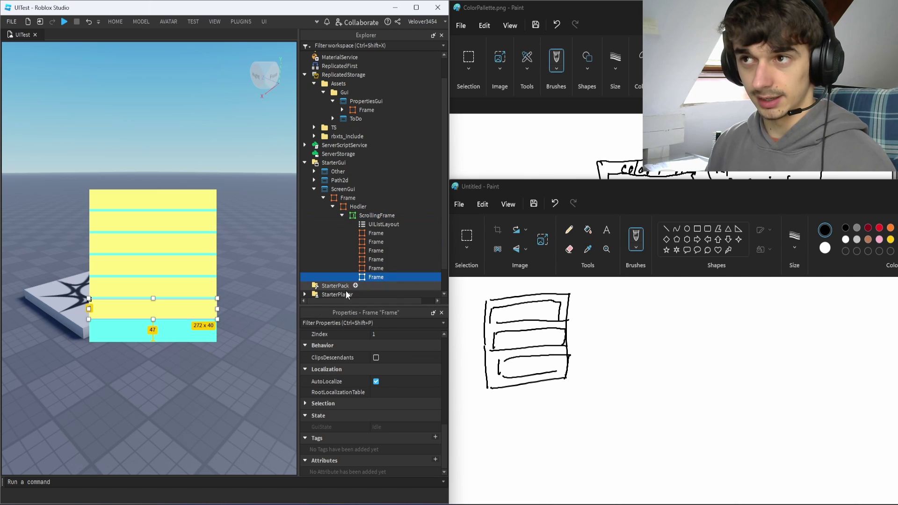
key(ctrl+d)
key(ctrl+d)
key(ctrl+d)
key(ctrl+d)
key(ctrl+d)
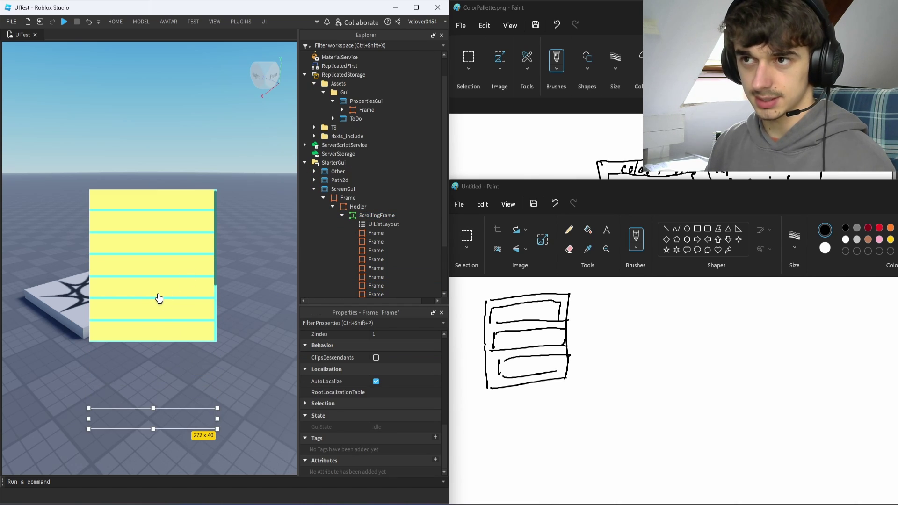
scroll(218, 231, up, 2)
scroll(199, 243, down, 3)
scroll(222, 258, up, 3)
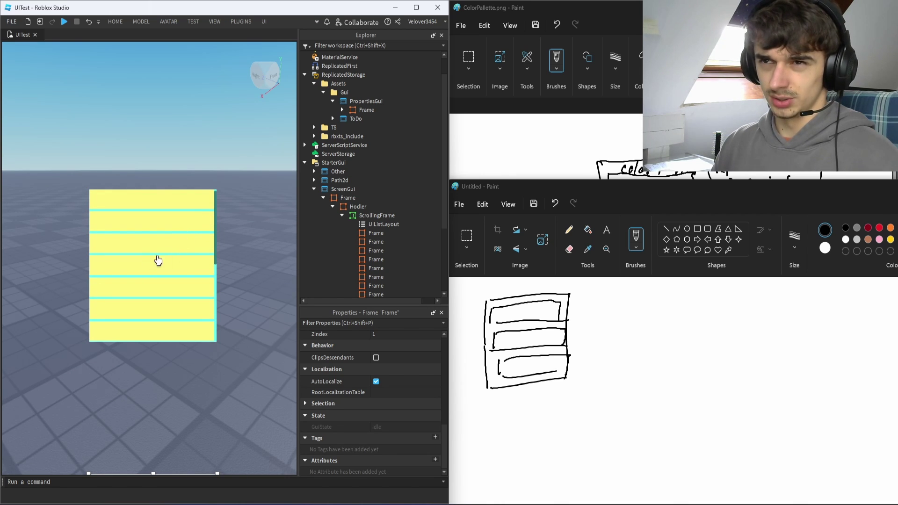
scroll(145, 262, down, 3)
scroll(140, 266, up, 2)
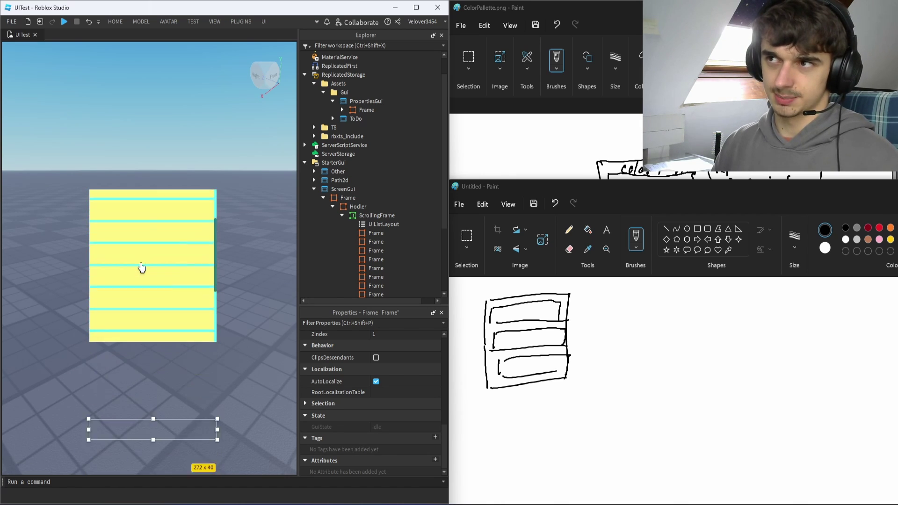
scroll(142, 262, down, 2)
Select the ScrollingFrame and review its scrolling properties
click(368, 216)
scroll(393, 405, down, 4)
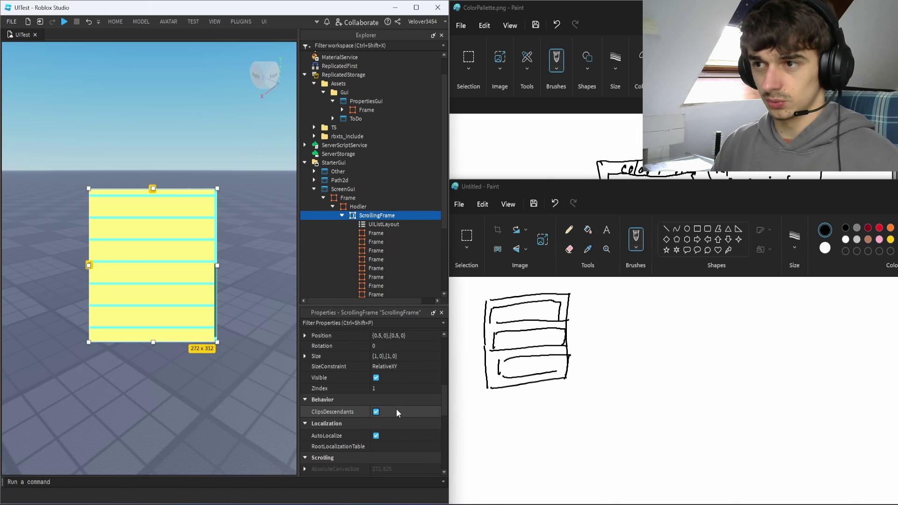
scroll(403, 410, down, 3)
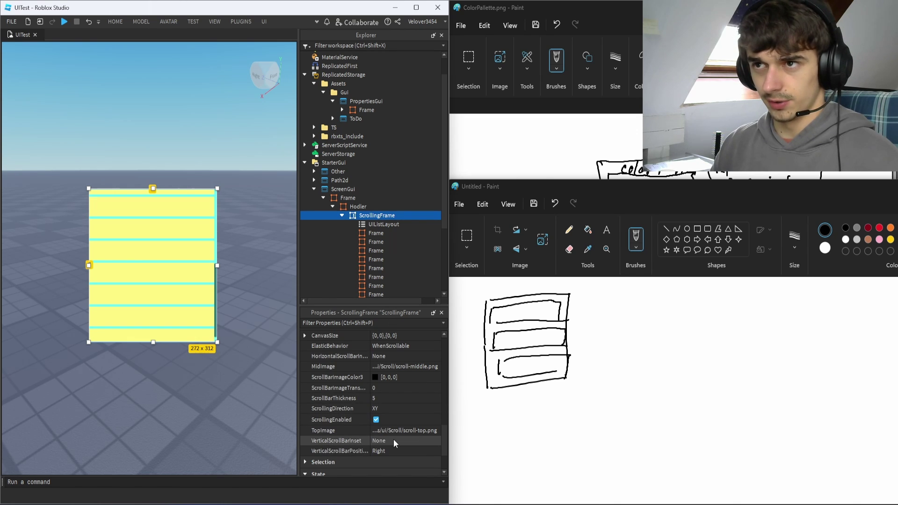
scroll(392, 441, down, 3)
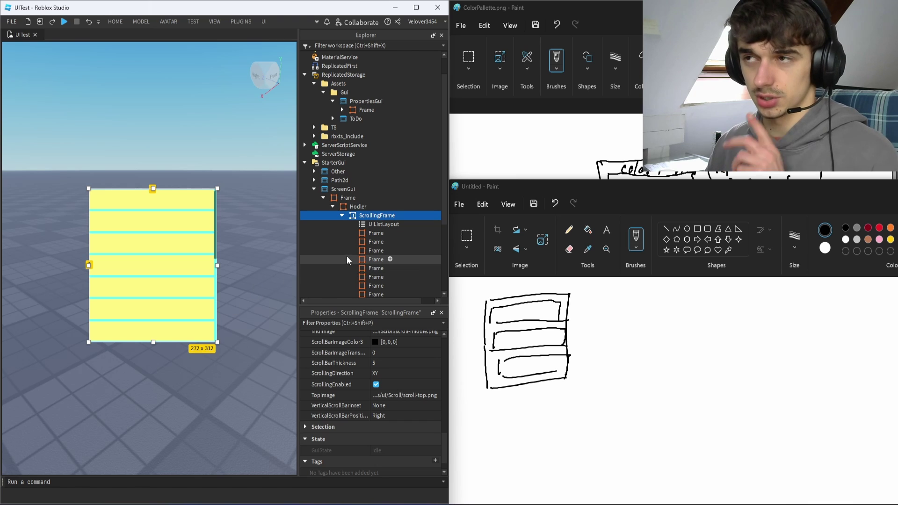
Insert a TextLabel into the first row Frame and set its Size to {1,0},{1,0}
click(433, 233)
click(342, 286)
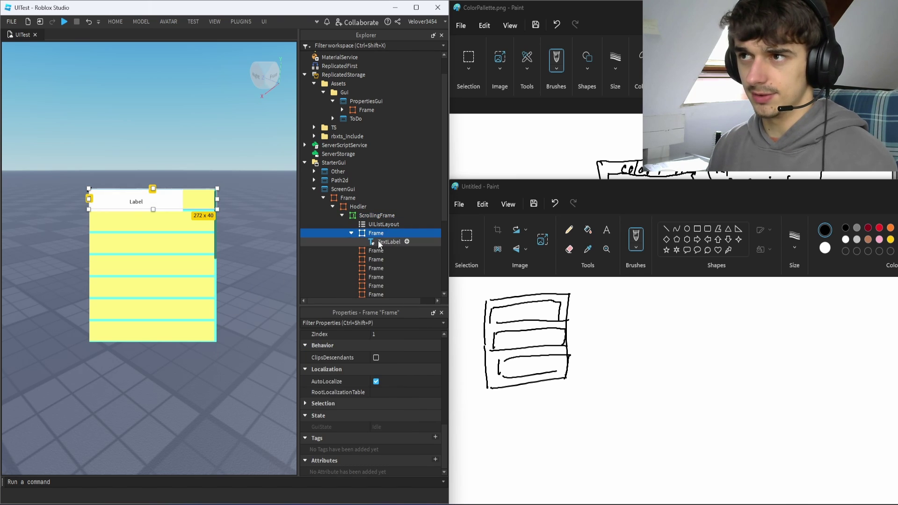
scroll(377, 330, down, 15)
scroll(393, 423, up, 15)
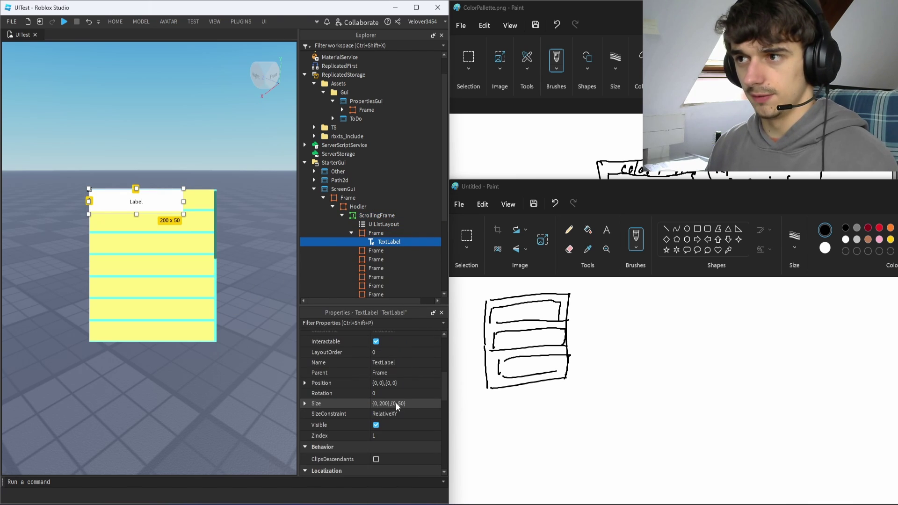
click(396, 403)
text(1,0,1,0)
key(Return)
Fill the TextLabel's Text with 'Label' repeated many times
scroll(391, 416, down, 10)
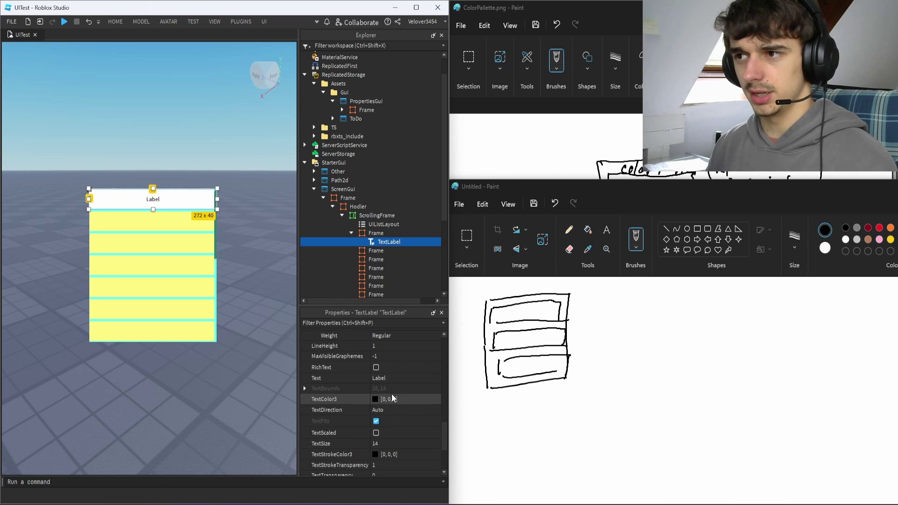
click(391, 379)
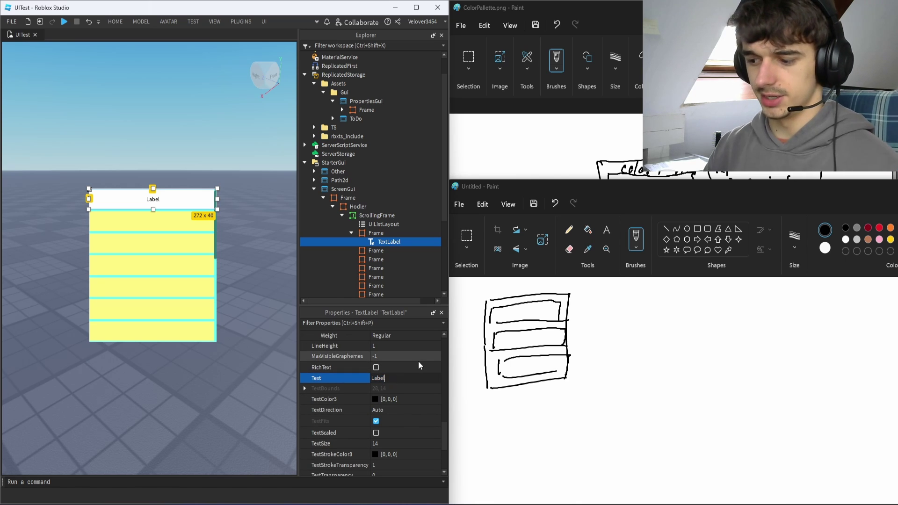
key(ctrl+c)
key(ctrl+v)
key(ctrl+v)
key(ctrl+v)
key(ctrl+v)
key(ctrl+v)
key(ctrl+v)
key(ctrl+v)
key(ctrl+v)
key(ctrl+v)
key(ctrl+v)
key(ctrl+v)
key(ctrl+v)
key(ctrl+v)
key(ctrl+v)
key(Return)
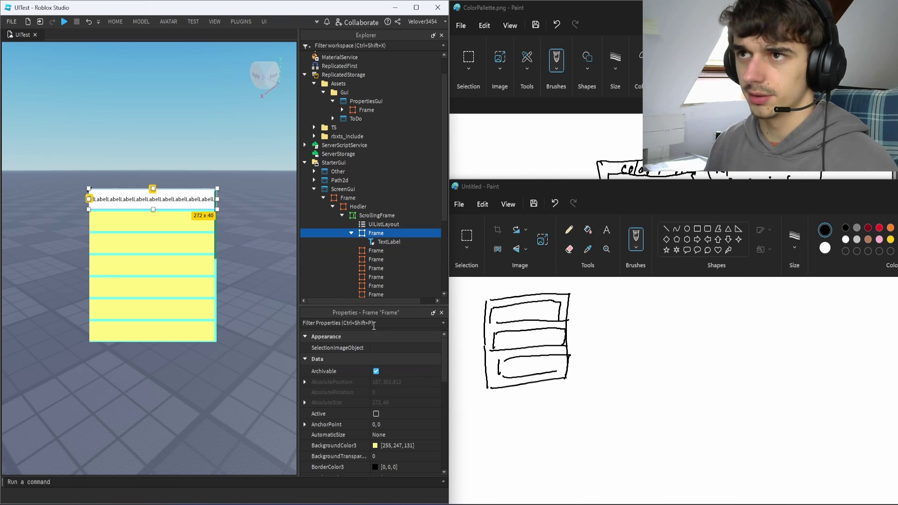
scroll(404, 388, up, 5)
scroll(389, 381, up, 5)
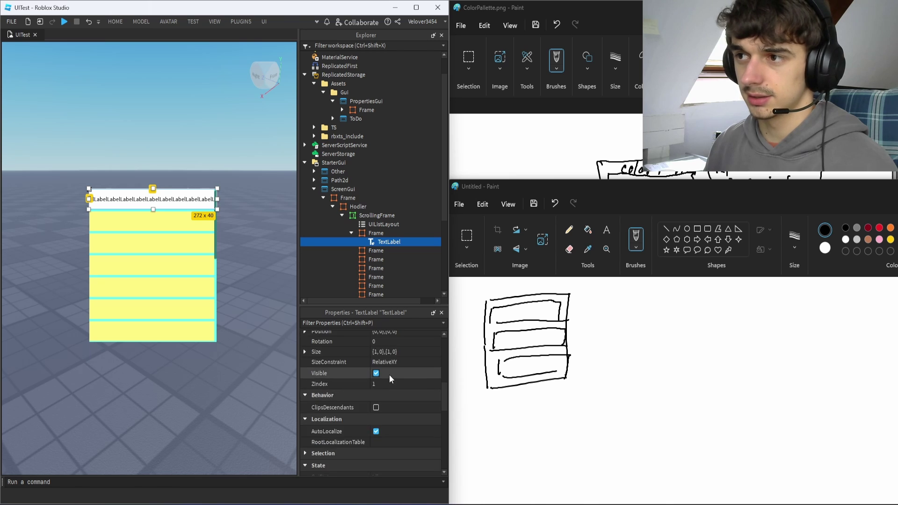
click(216, 205)
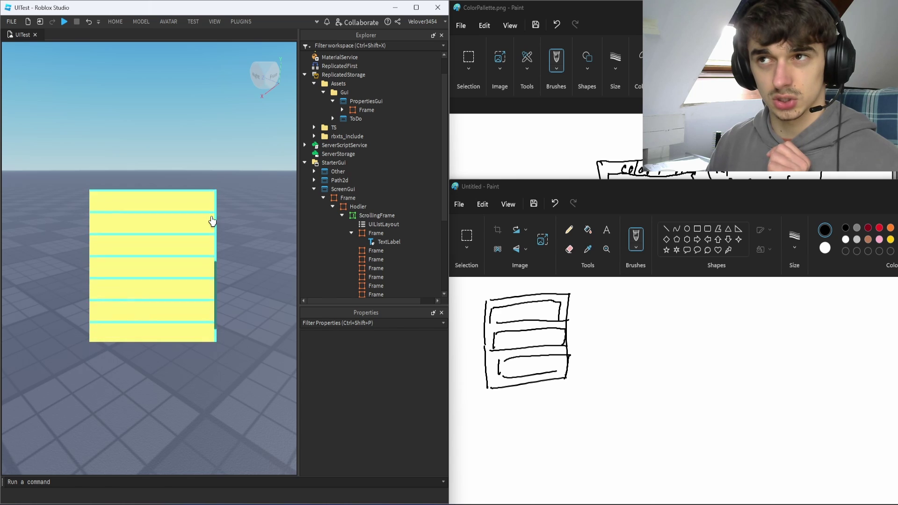
Set the ScrollingFrame's VerticalScrollBarInset property to ScrollBar
click(188, 243)
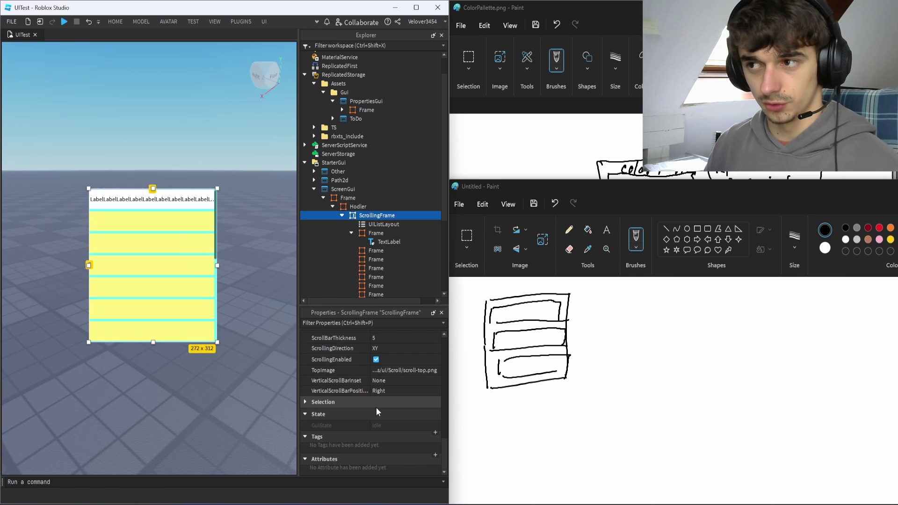
click(386, 383)
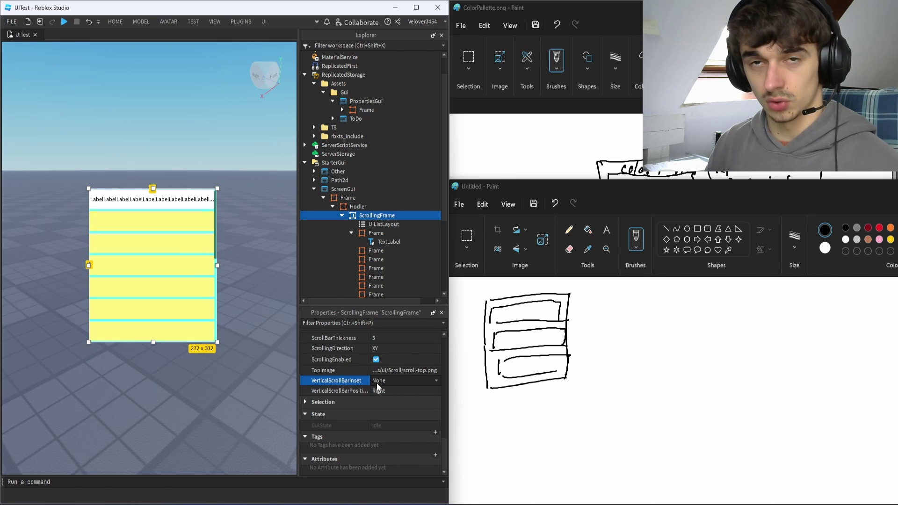
scroll(377, 383, up, 15)
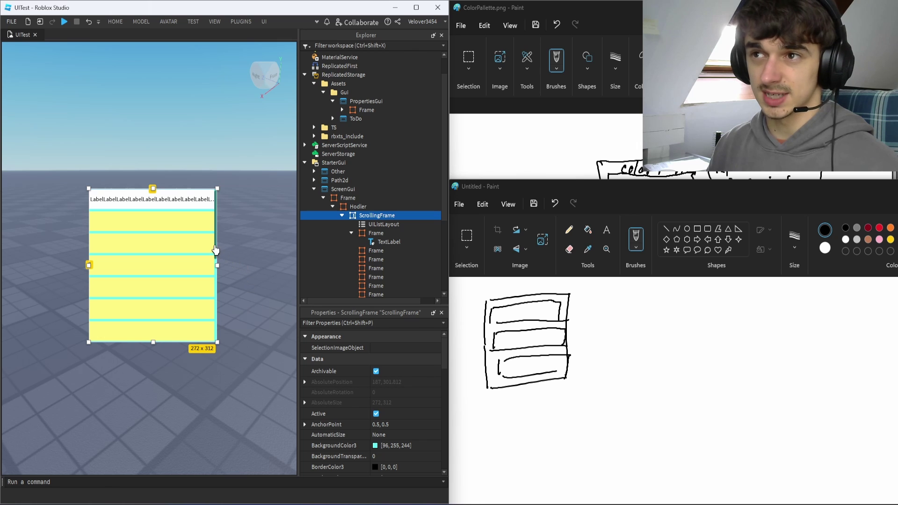
scroll(210, 260, down, 5)
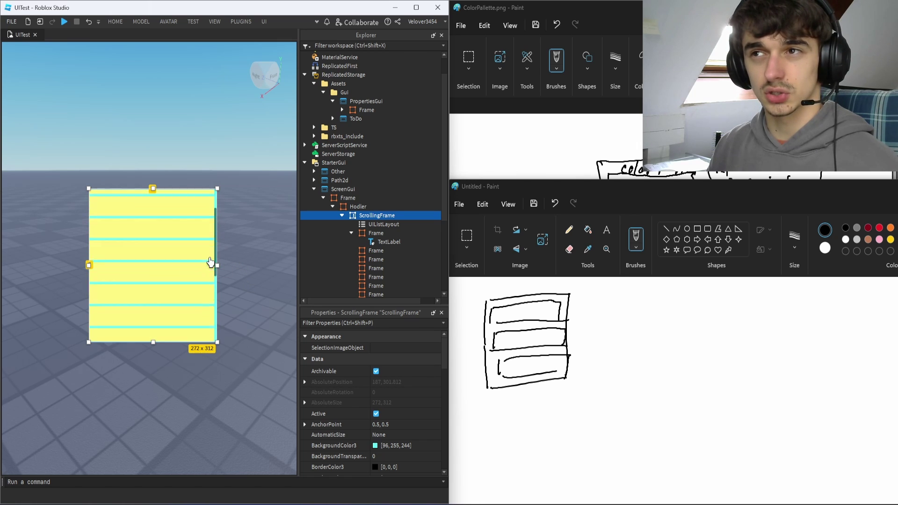
scroll(209, 237, up, 5)
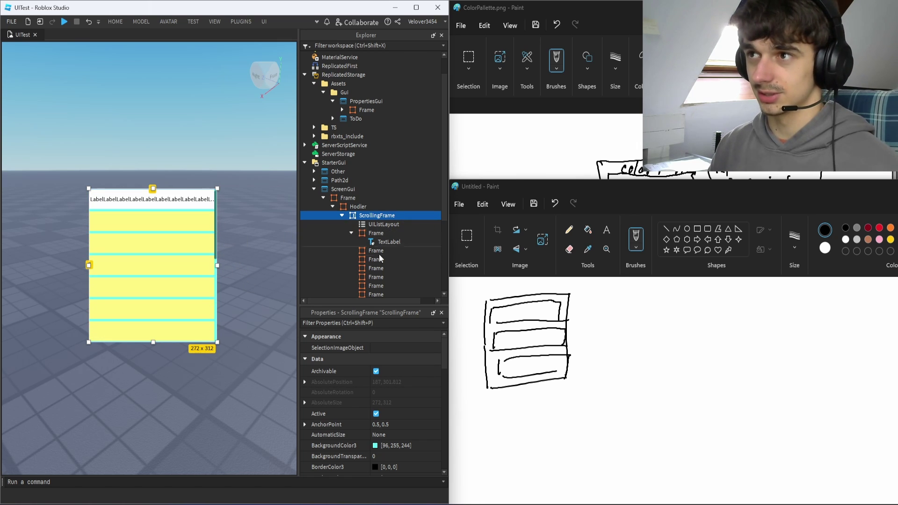
scroll(383, 397, down, 12)
click(404, 380)
click(386, 404)
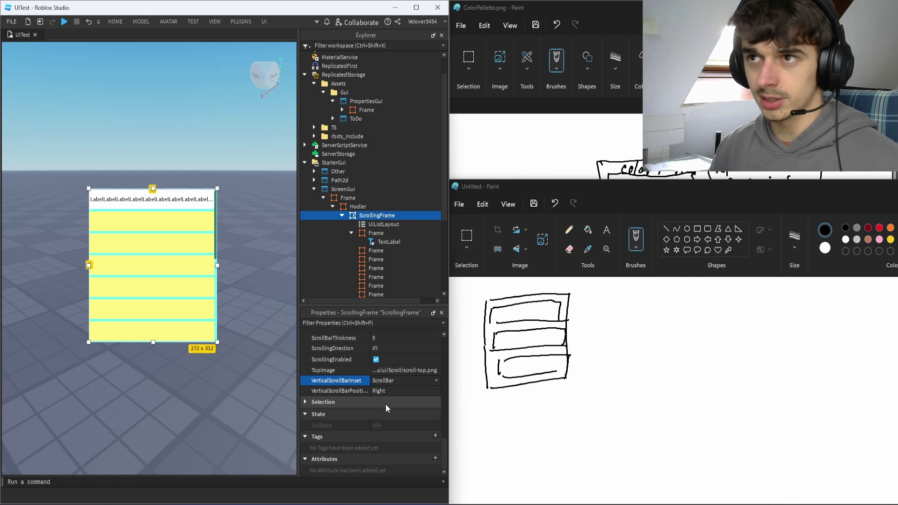
click(248, 270)
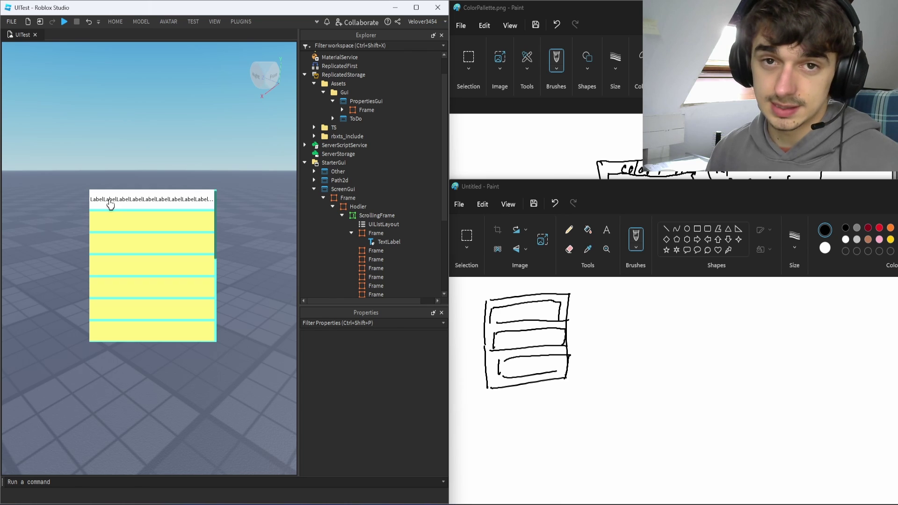
click(389, 242)
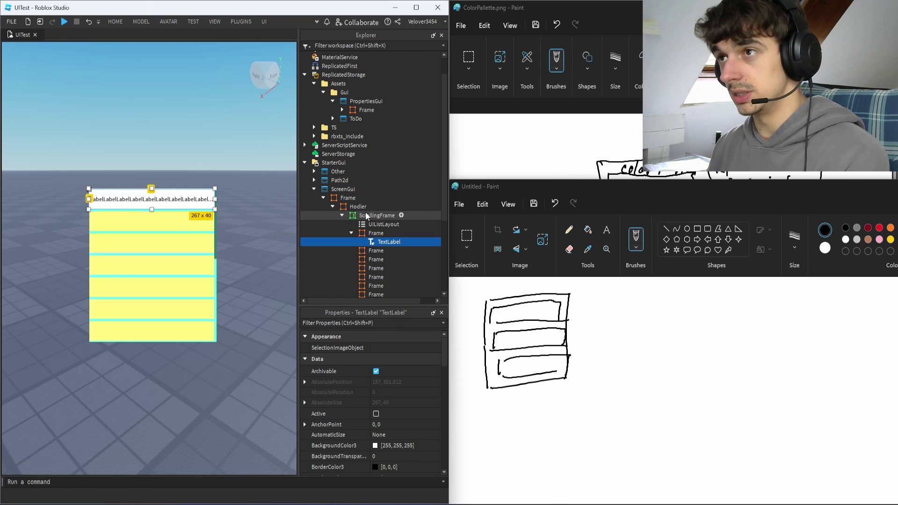
click(366, 215)
scroll(382, 402, down, 5)
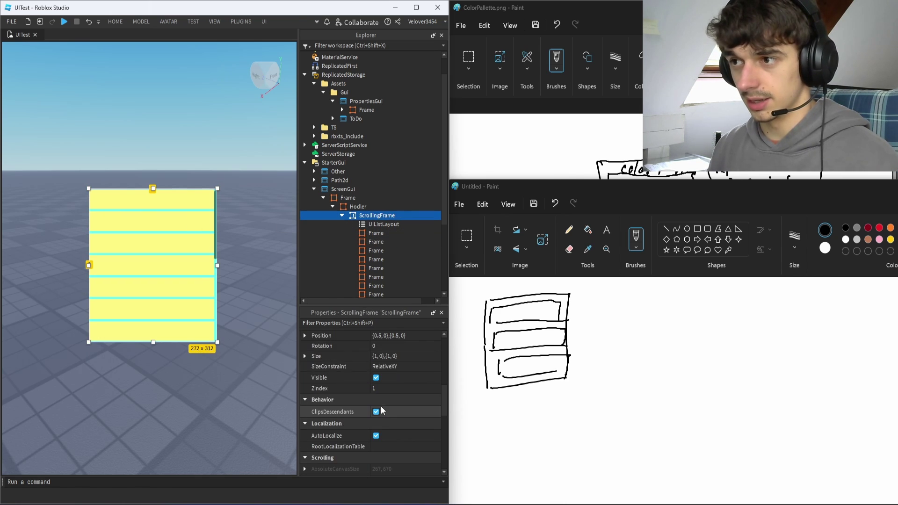
scroll(381, 406, down, 5)
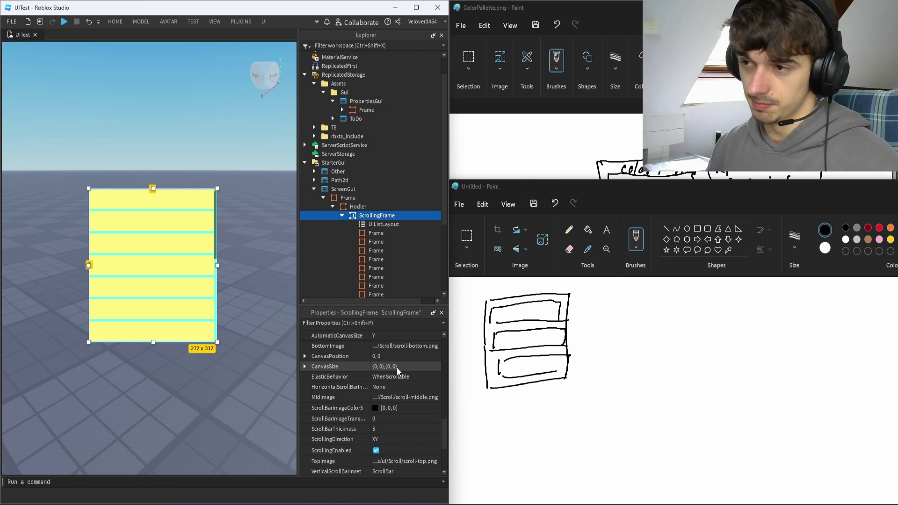
scroll(192, 299, down, 5)
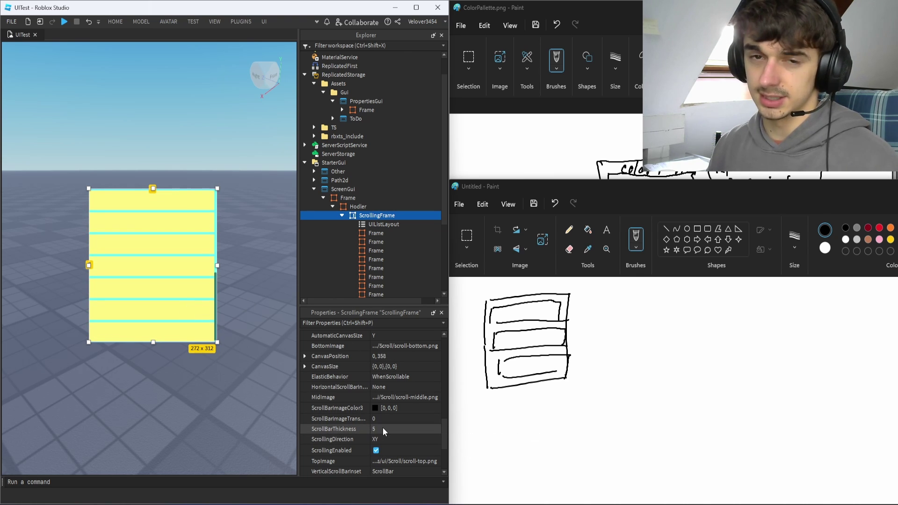
scroll(337, 430, down, 1)
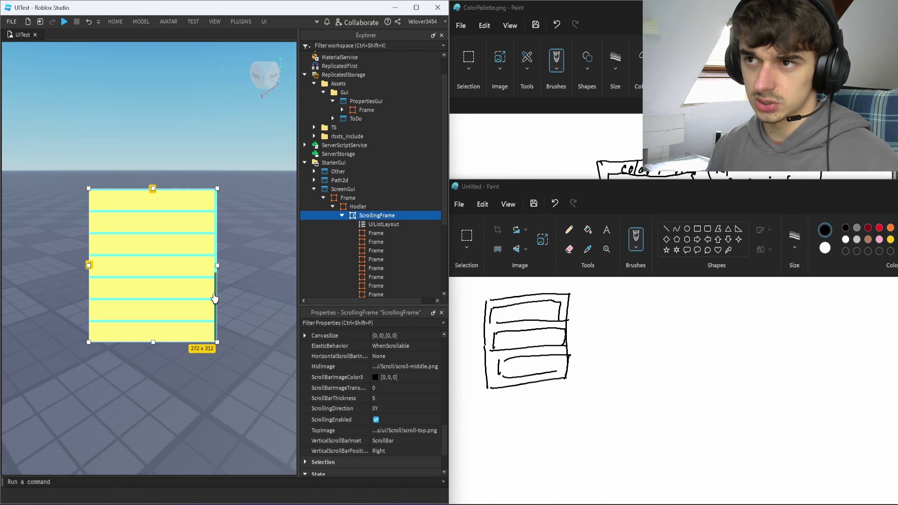
drag(215, 298, 216, 276)
key(ctrl+z)
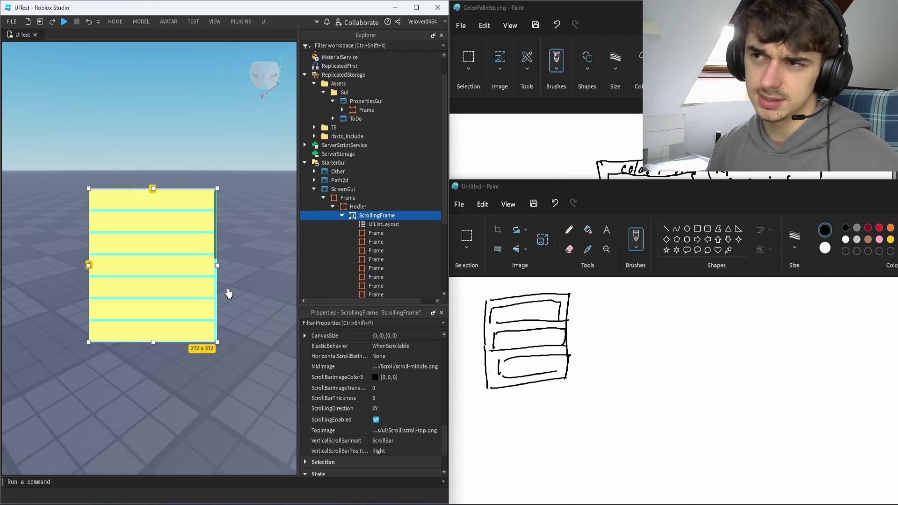
scroll(184, 248, up, 3)
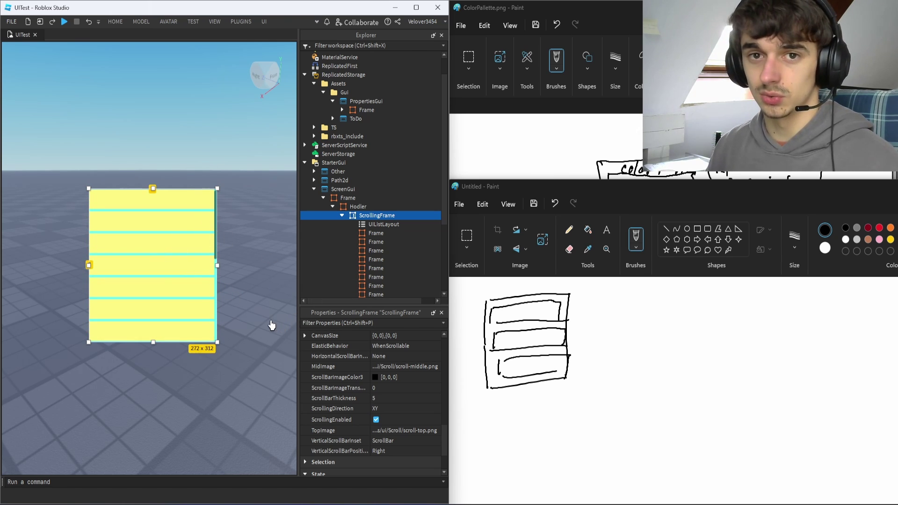
scroll(421, 434, up, 2)
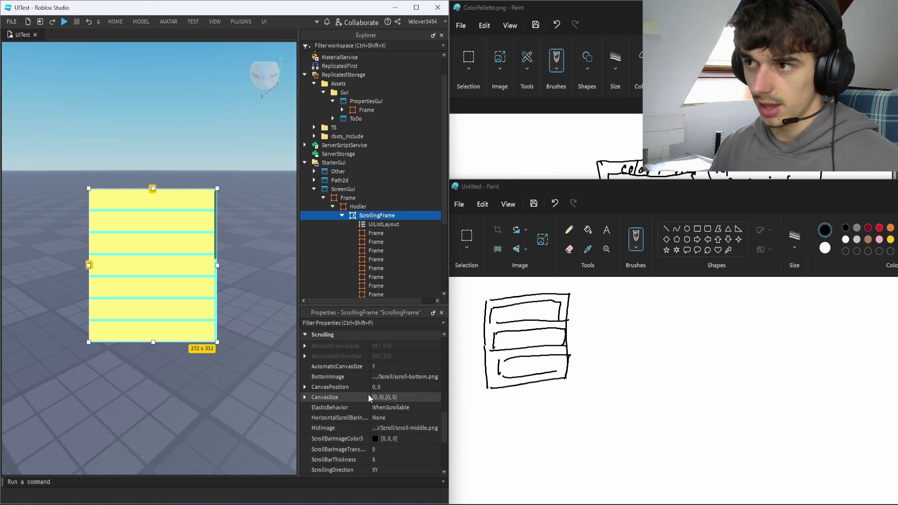
click(352, 367)
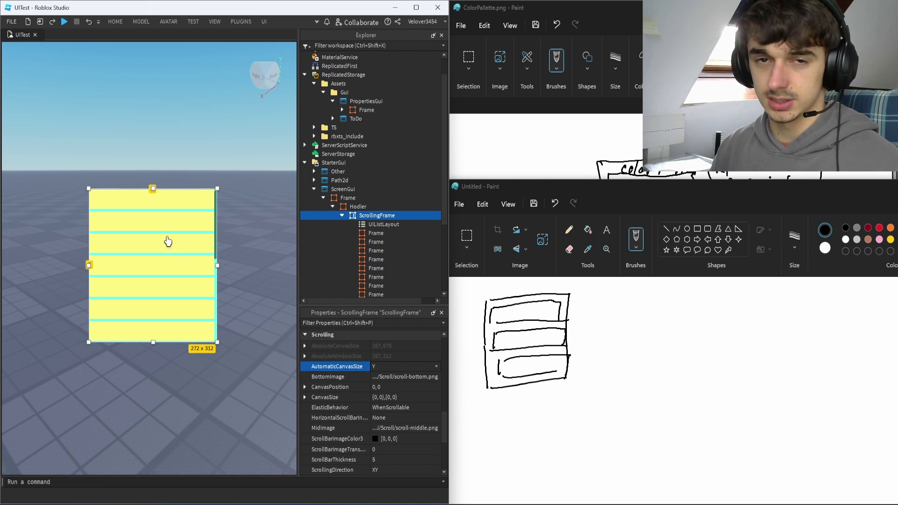
scroll(164, 281, down, 3)
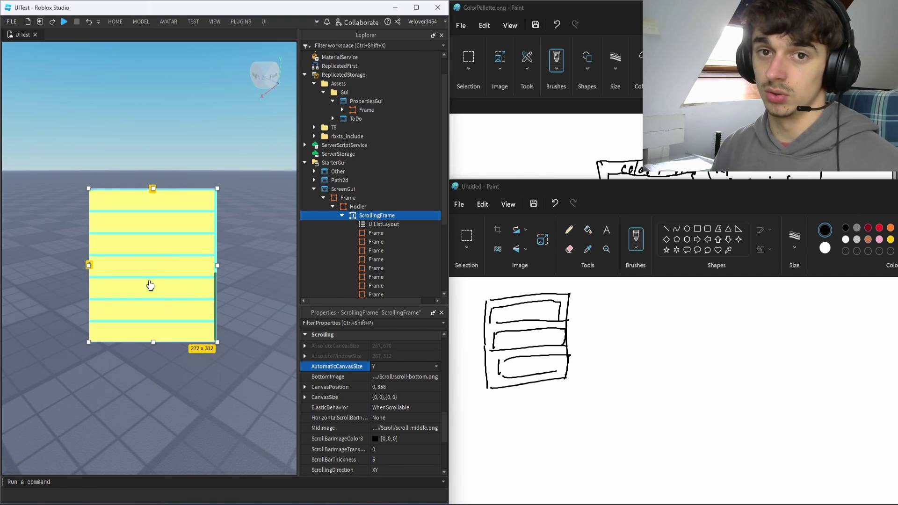
click(369, 233)
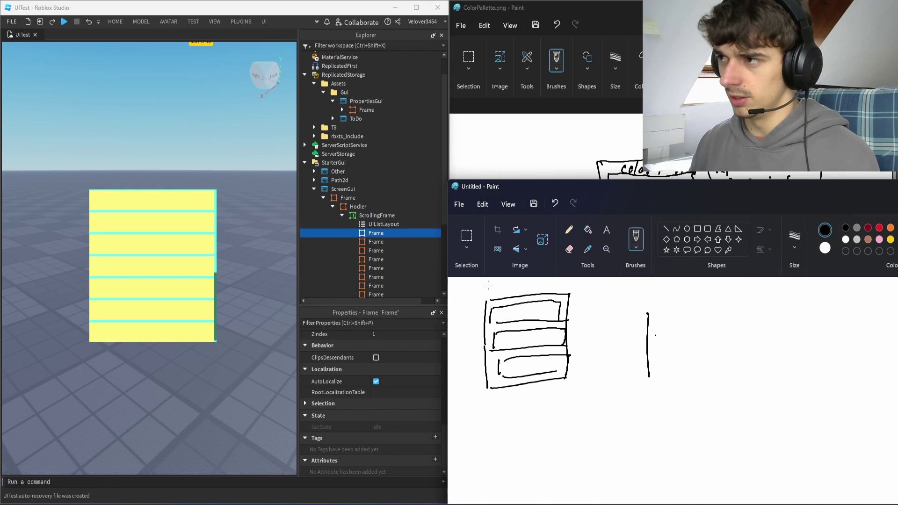
Undo stray strokes, sketch the header bar rectangle, and size the header Frame to full width, 40 high
key(ctrl+z)
mouse_move(619, 310)
mouse_down()
mouse_move(617, 349)
mouse_move(763, 303)
mouse_move(797, 302)
mouse_move(617, 351)
mouse_up()
click(720, 320)
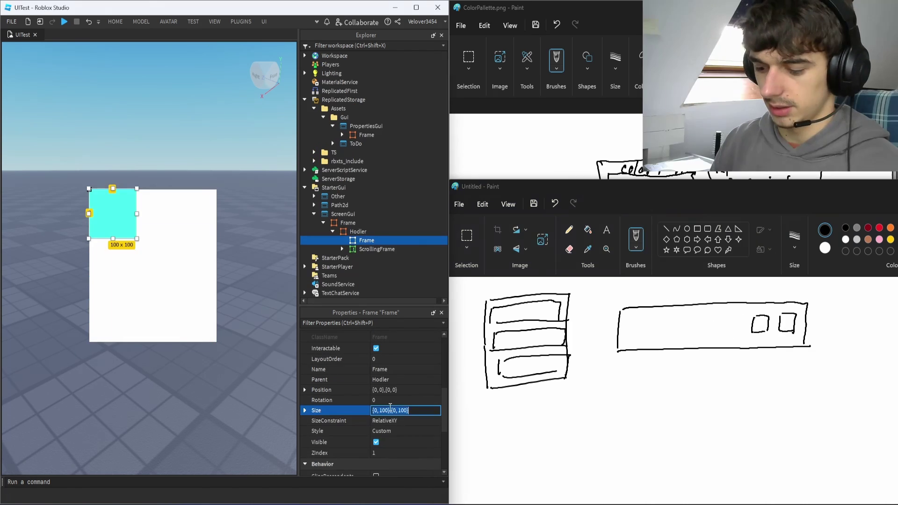
text(1,40)
key(Return)
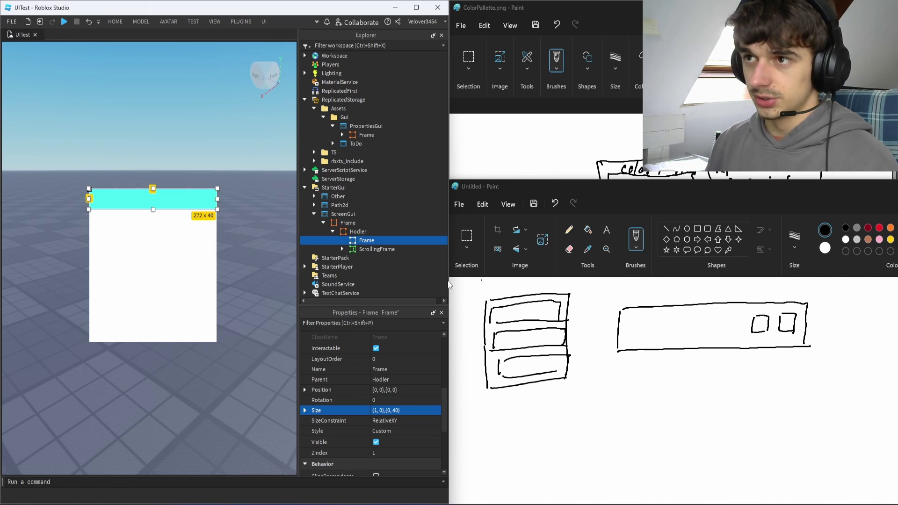
click(379, 241)
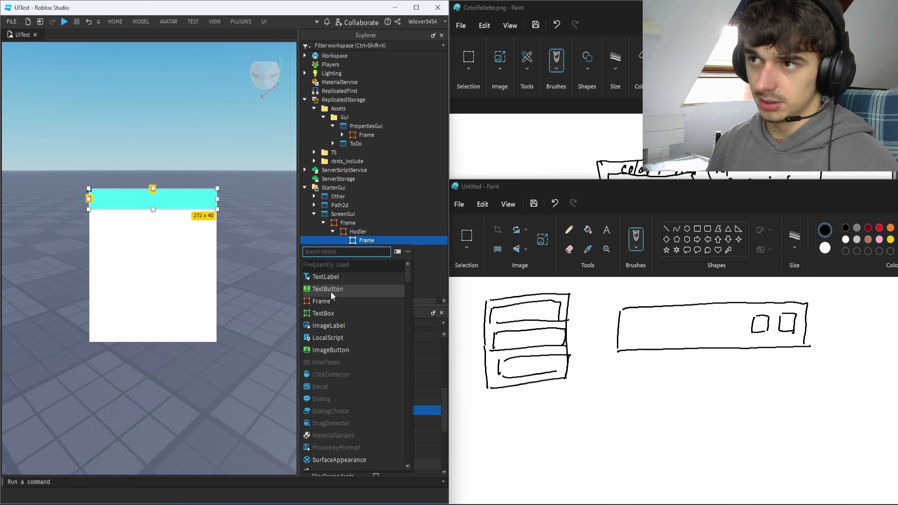
click(333, 290)
drag(88, 214, 205, 208)
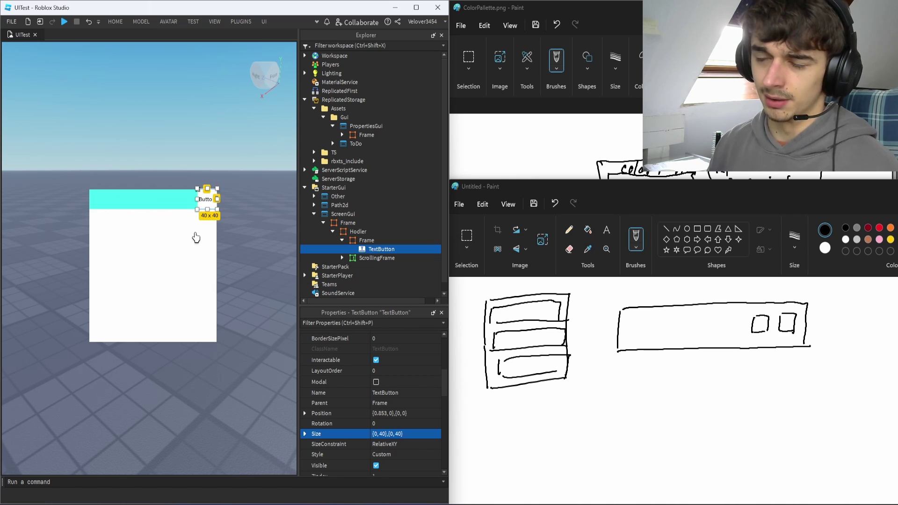
click(395, 416)
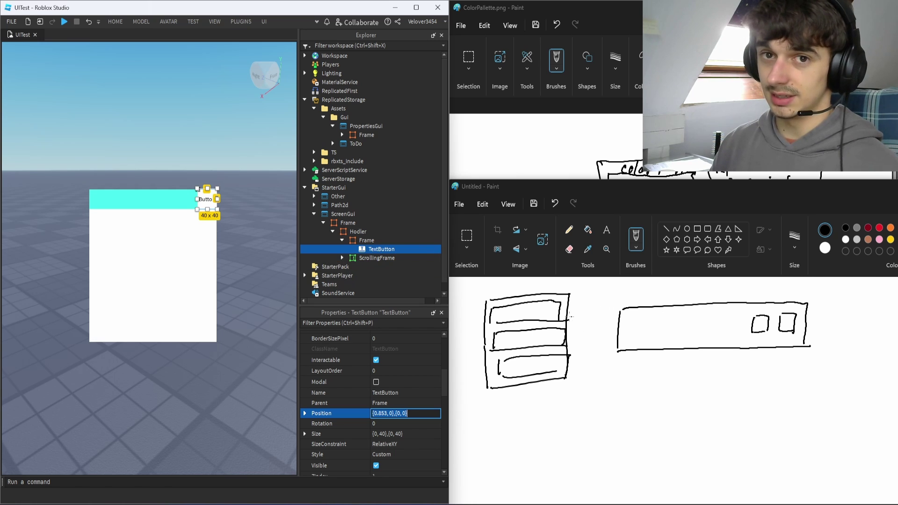
click(370, 247)
Delete the trial text button and insert an ImageButton sized {1,0},{1,0} into the header
key(Delete)
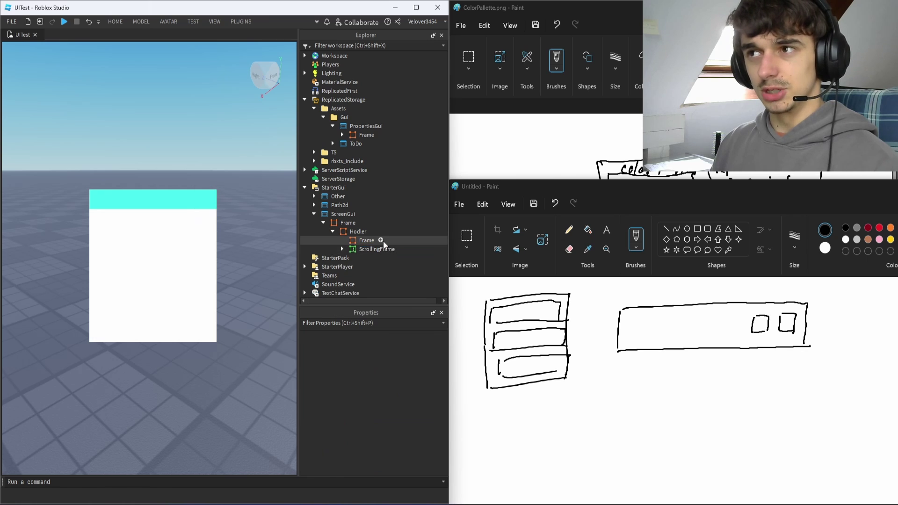
click(381, 241)
text(image)
key(Return)
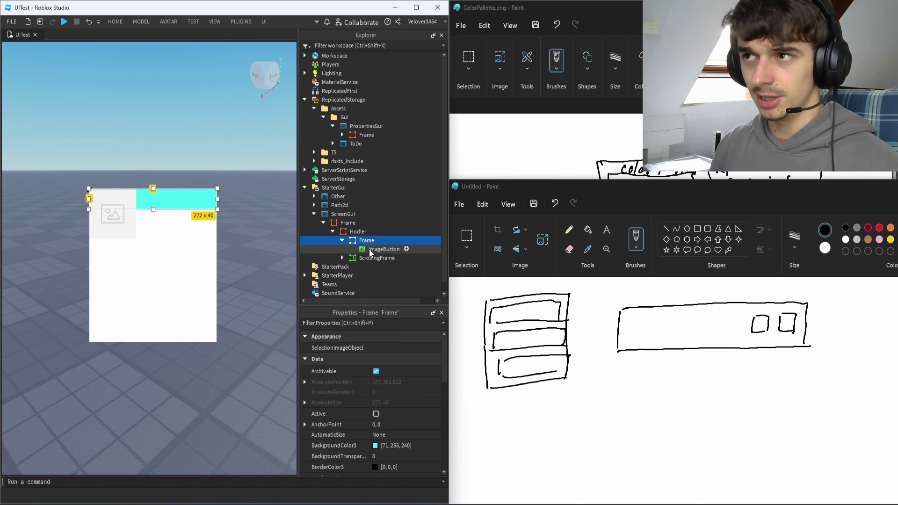
scroll(382, 392, up, 3)
click(391, 379)
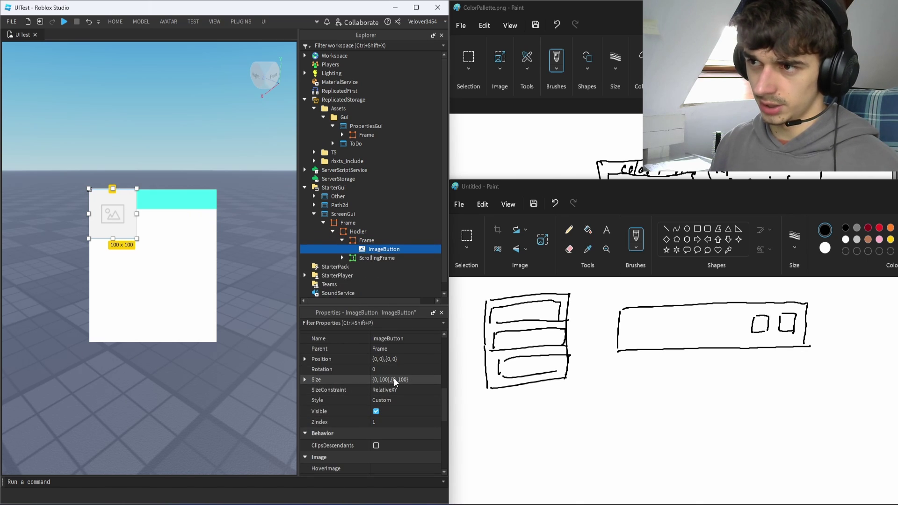
text(1,0,1,0)
key(Return)
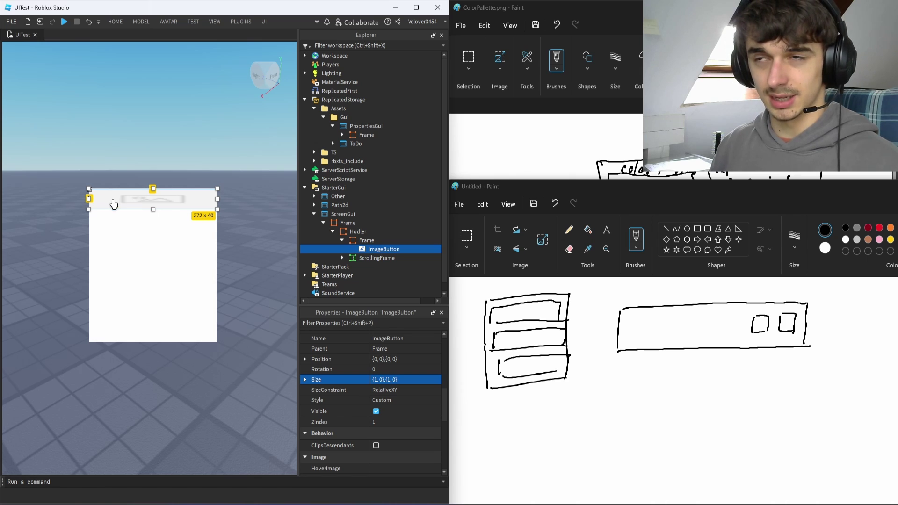
Add a UIAspectRatioConstraint to the ImageButton to keep it square at 40 x 40
click(406, 251)
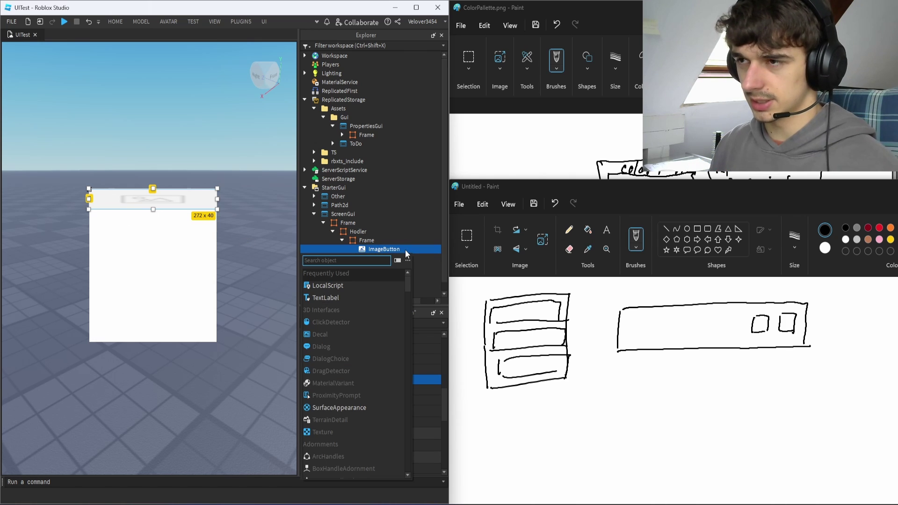
text(ui)
click(344, 286)
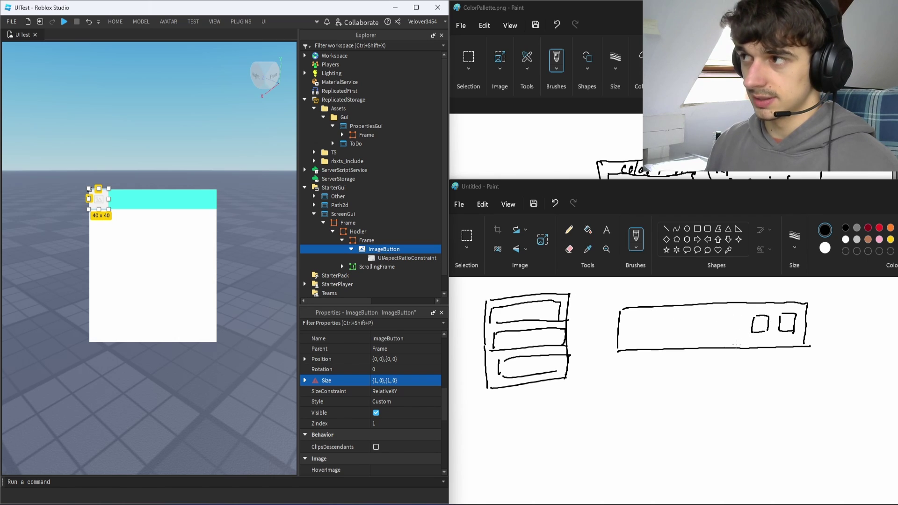
click(366, 241)
Add a UIListLayout to the header frame with FillDirection Horizontal and HorizontalAlignment Right
click(381, 240)
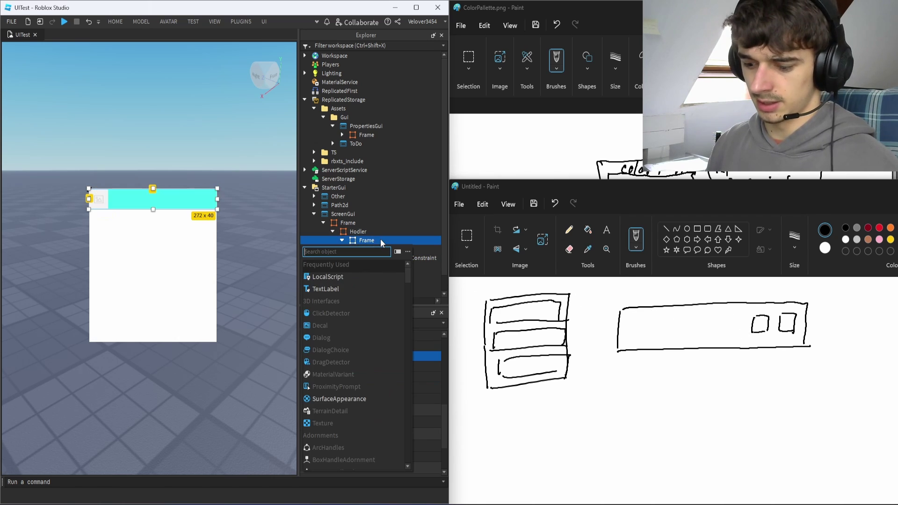
key(Escape)
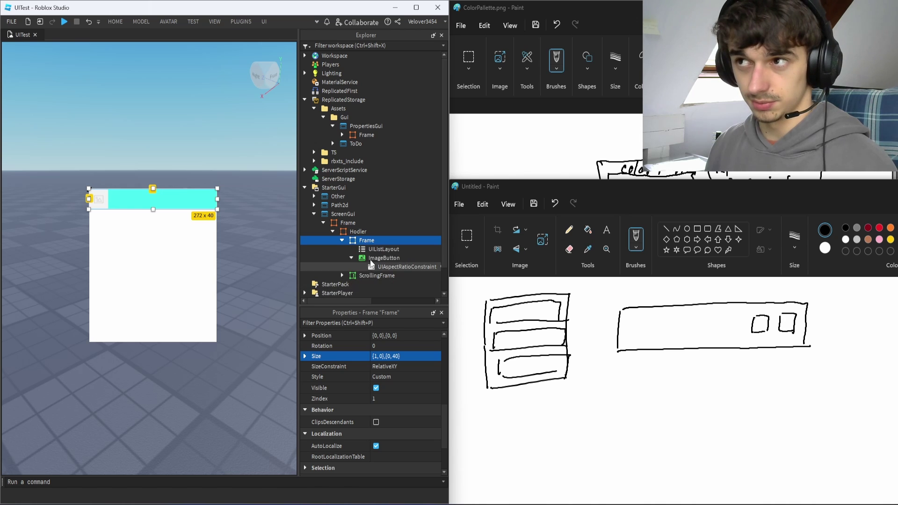
click(382, 249)
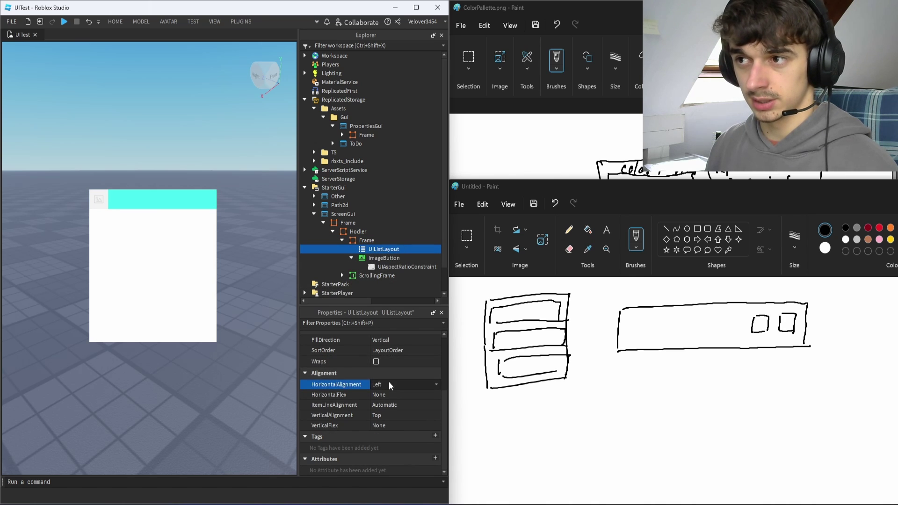
click(386, 340)
click(387, 355)
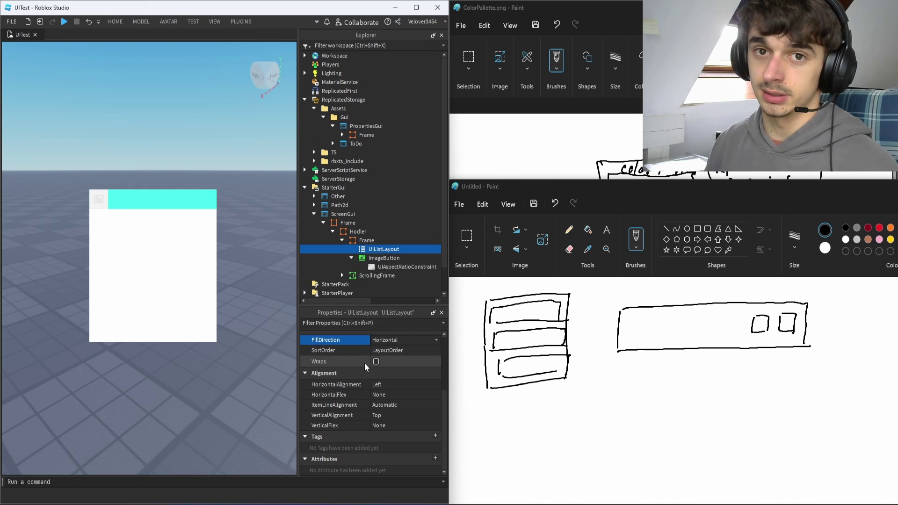
click(393, 385)
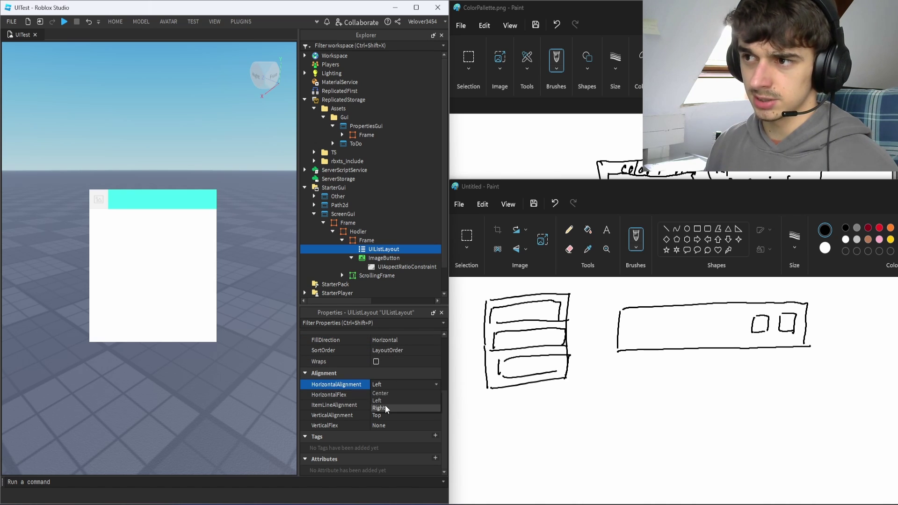
click(379, 408)
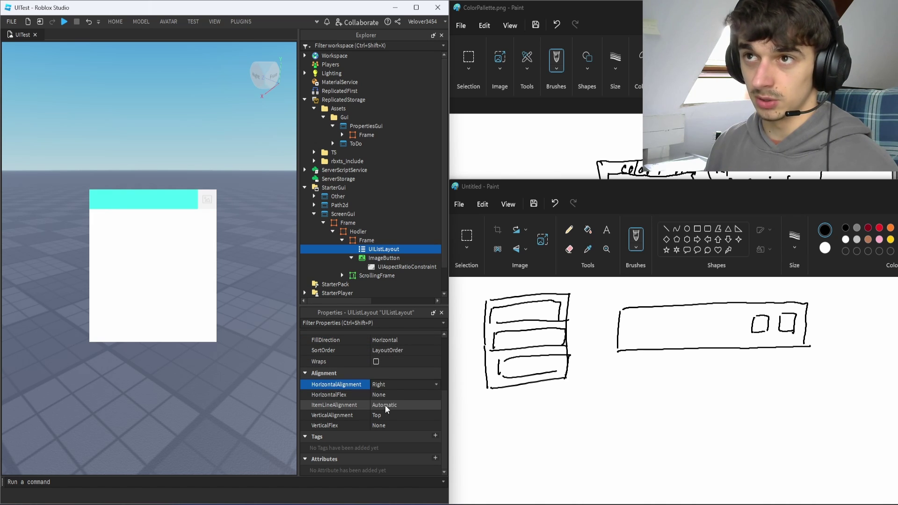
Duplicate the header's ImageButton with Ctrl+D to make a second square button
click(381, 259)
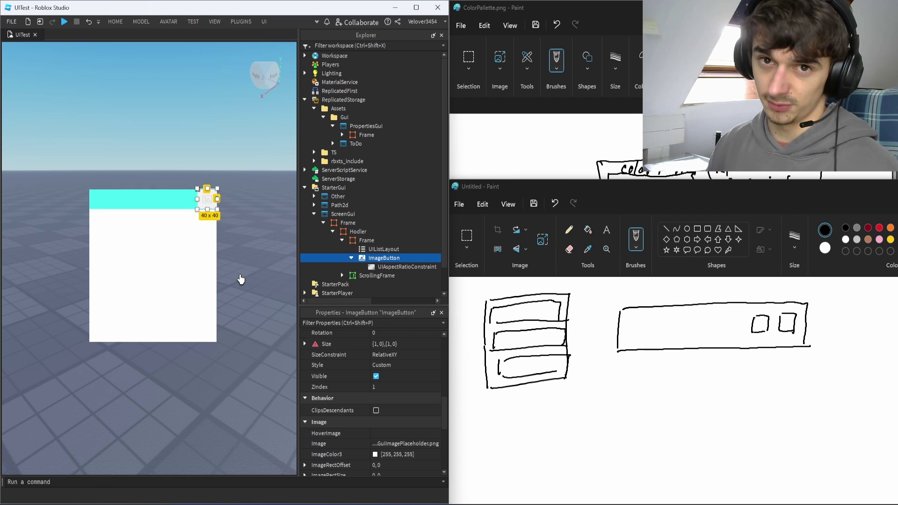
click(381, 250)
click(380, 258)
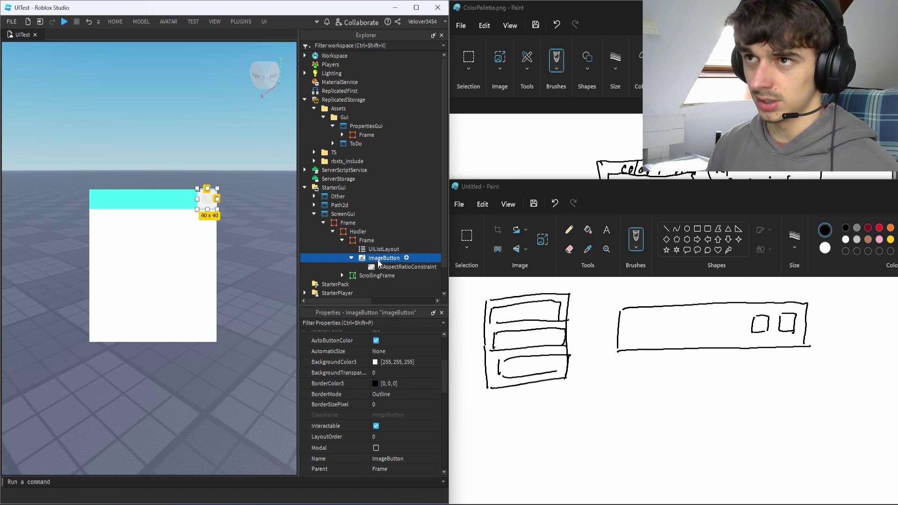
key(ctrl+d)
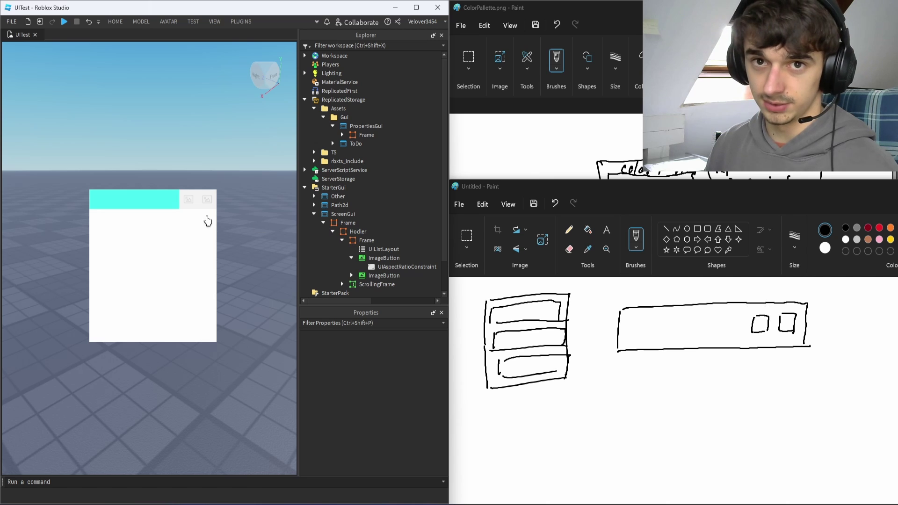
Set the header UIListLayout's Padding to 5 so the two buttons sit 5 pixels apart
click(356, 250)
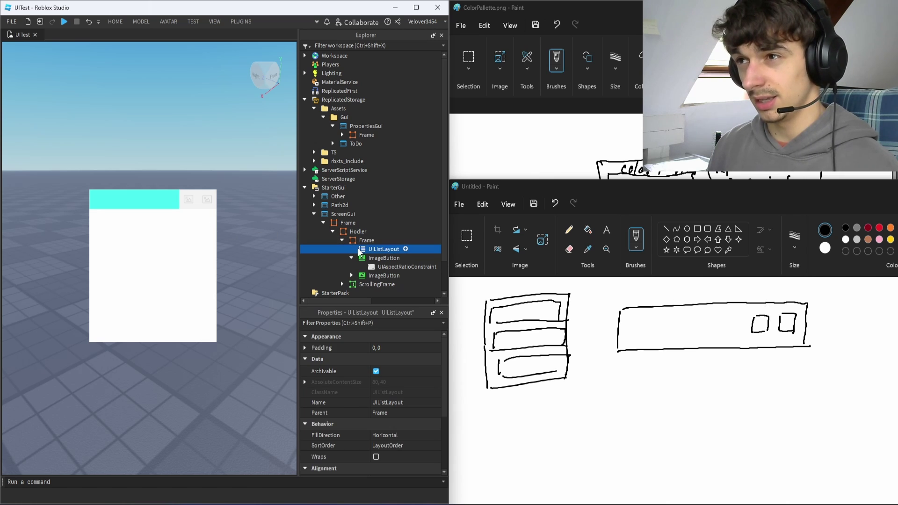
click(387, 347)
text(5)
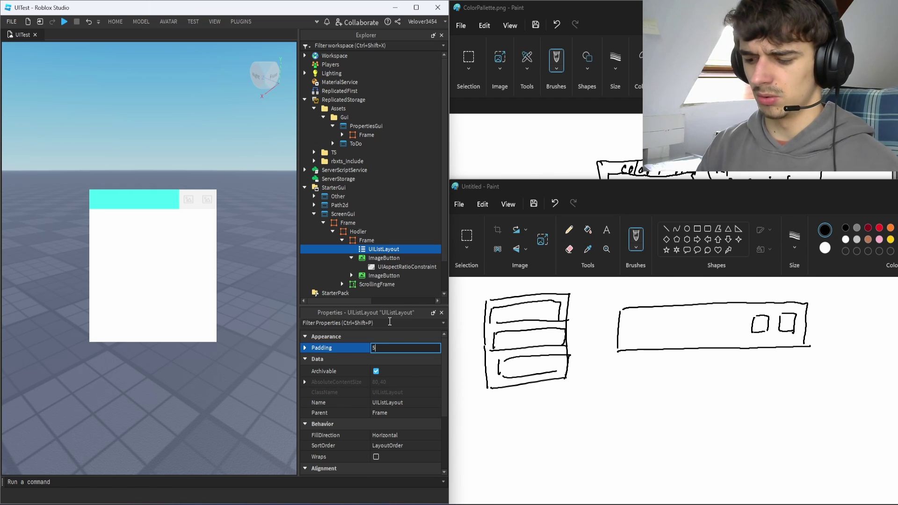
key(Return)
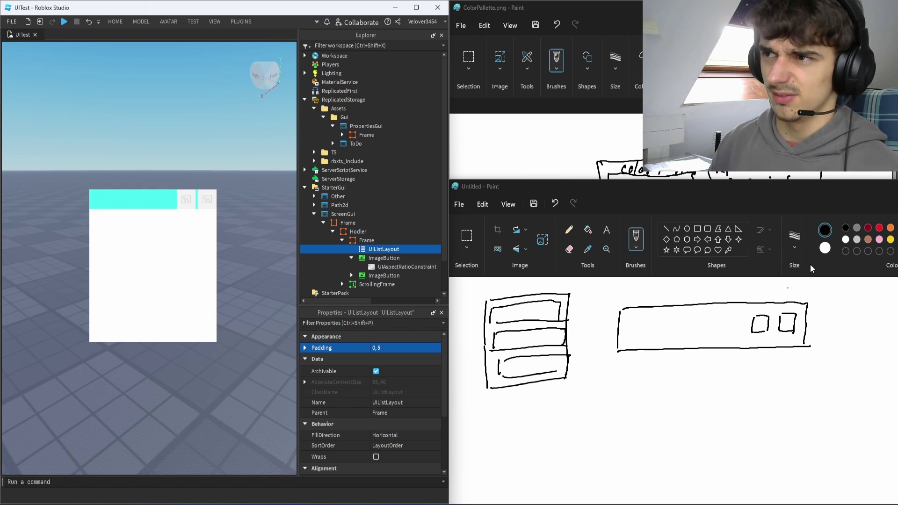
click(364, 258)
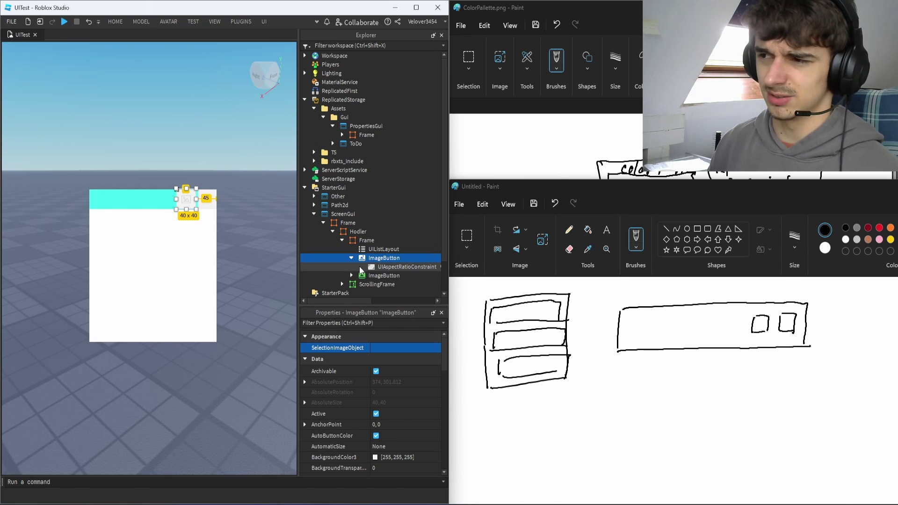
scroll(374, 417, down, 3)
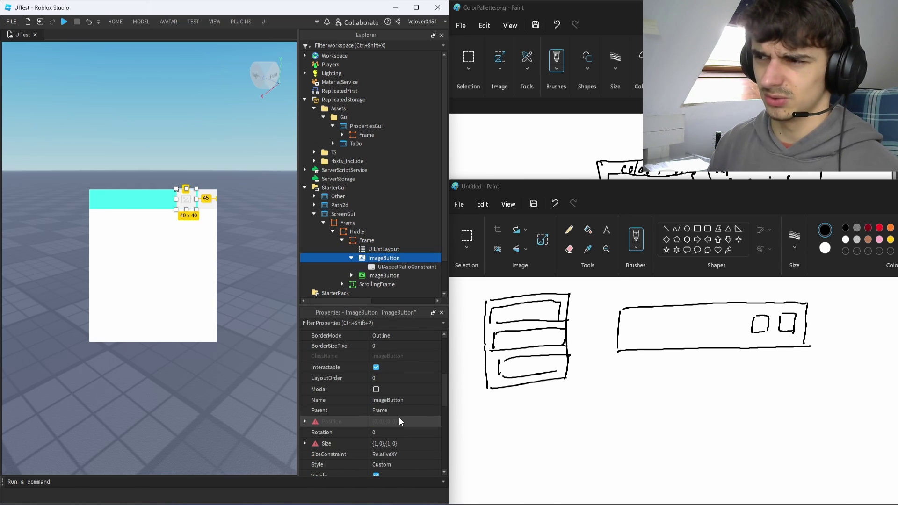
click(380, 239)
Add a UIPadding to the header frame and set its top, bottom, left and right padding to 0,5
text(ui)
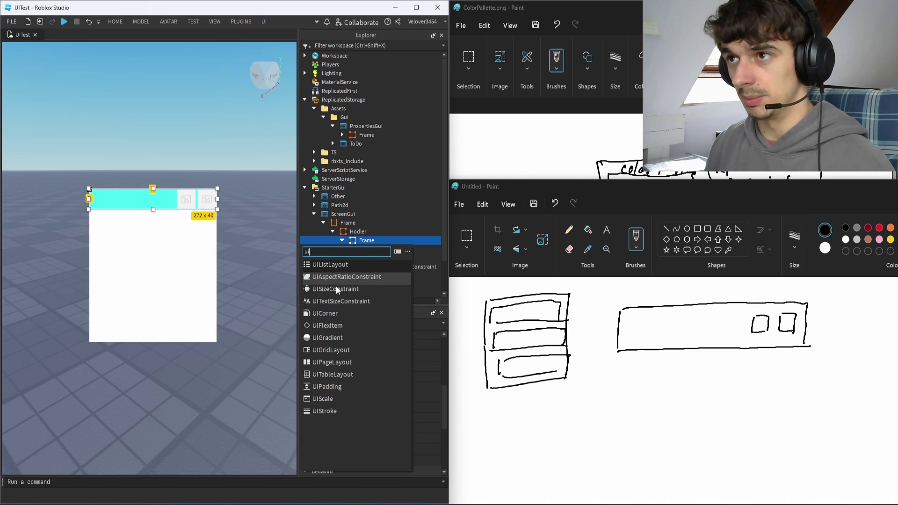
click(327, 386)
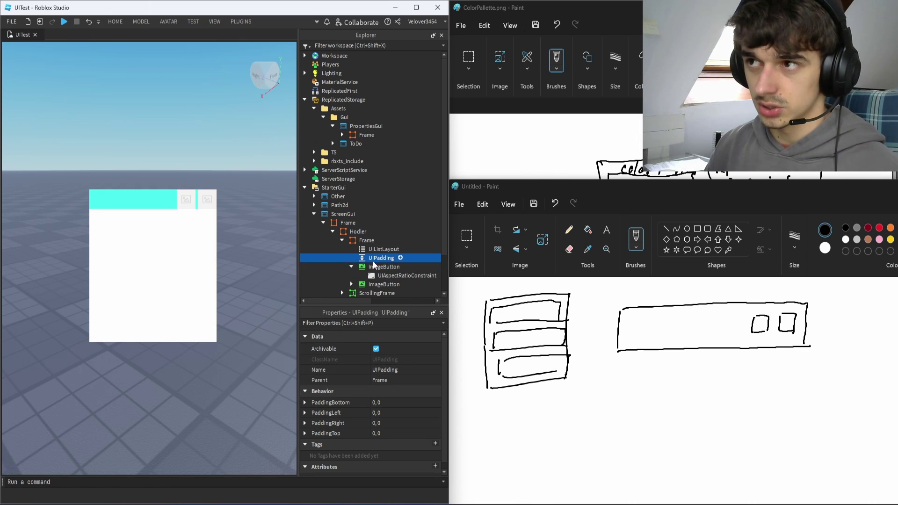
click(384, 406)
text(0,5)
key(Tab)
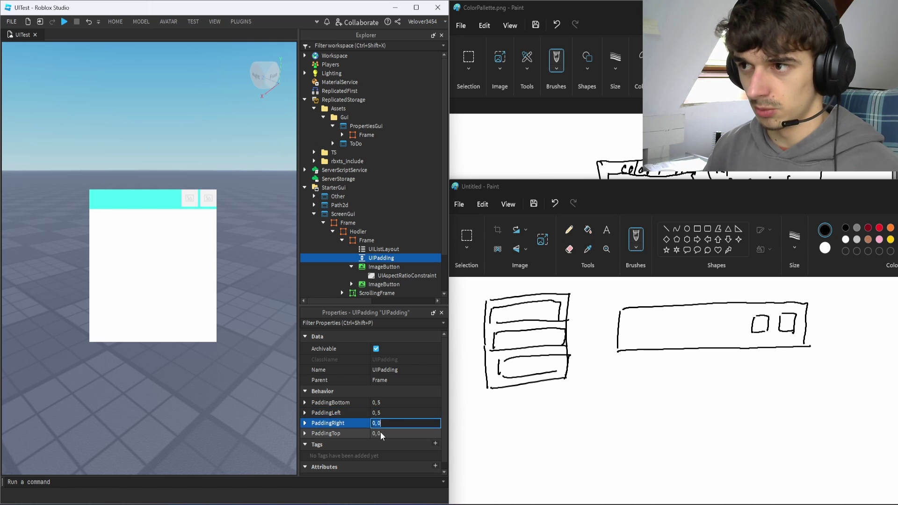
text(0,5)
click(235, 346)
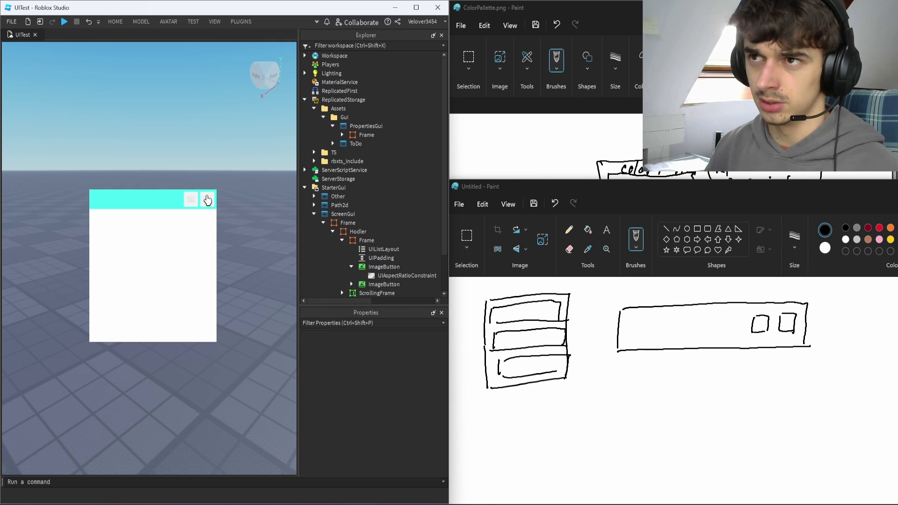
click(208, 210)
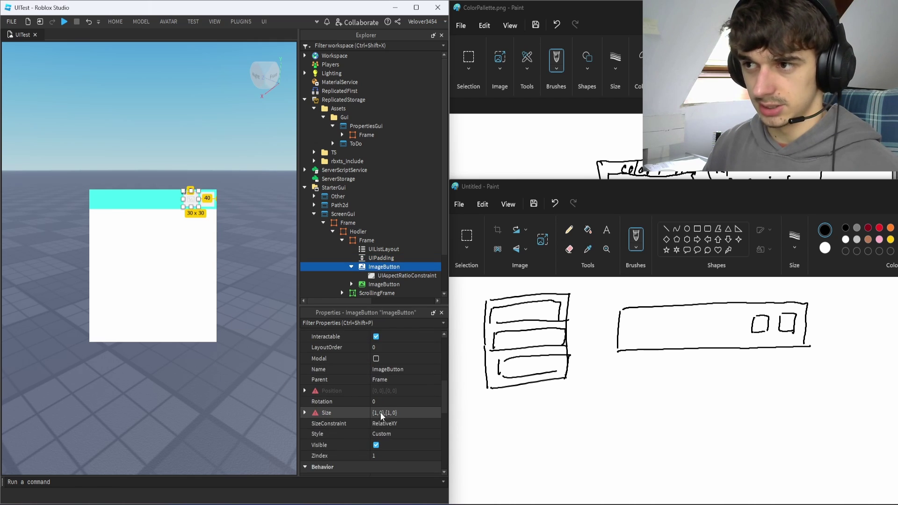
click(381, 257)
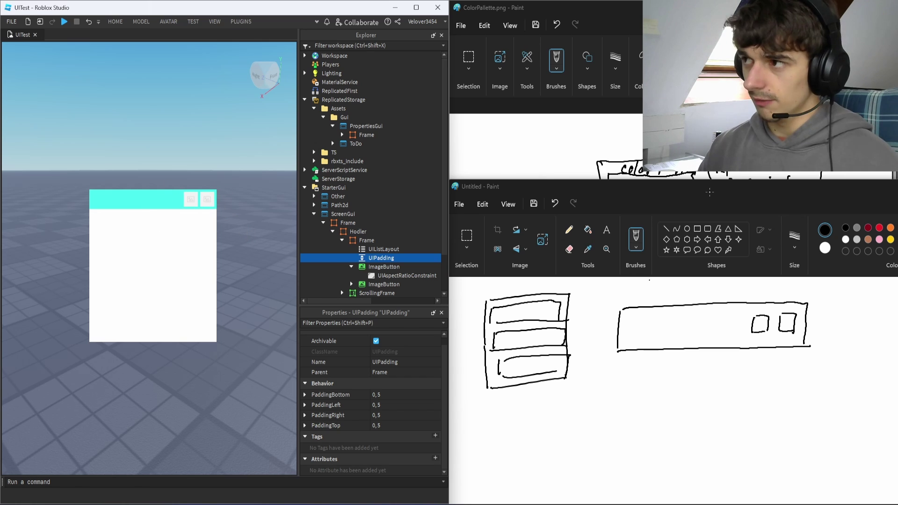
Insert a TextLabel into the header frame and set its Size to {1,0},{1,0}
click(709, 192)
mouse_move(628, 344)
mouse_down()
mouse_move(710, 307)
mouse_move(722, 341)
mouse_up()
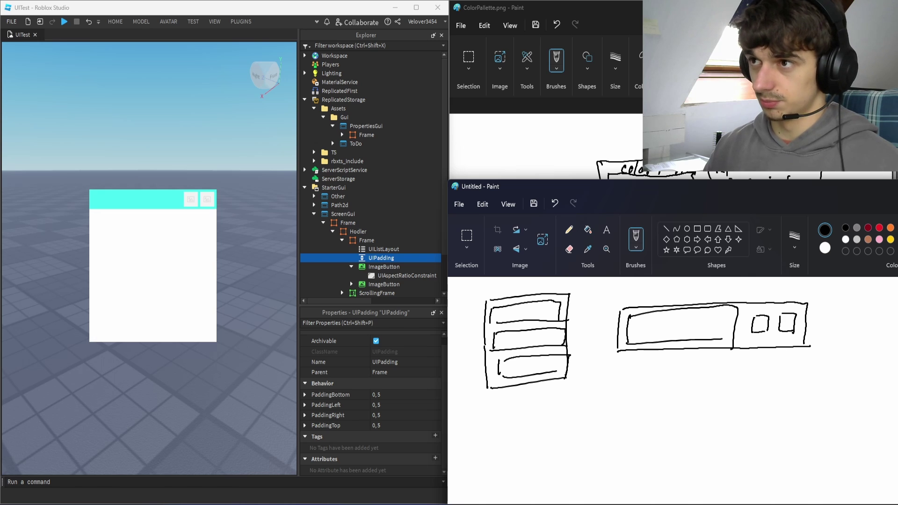
click(381, 239)
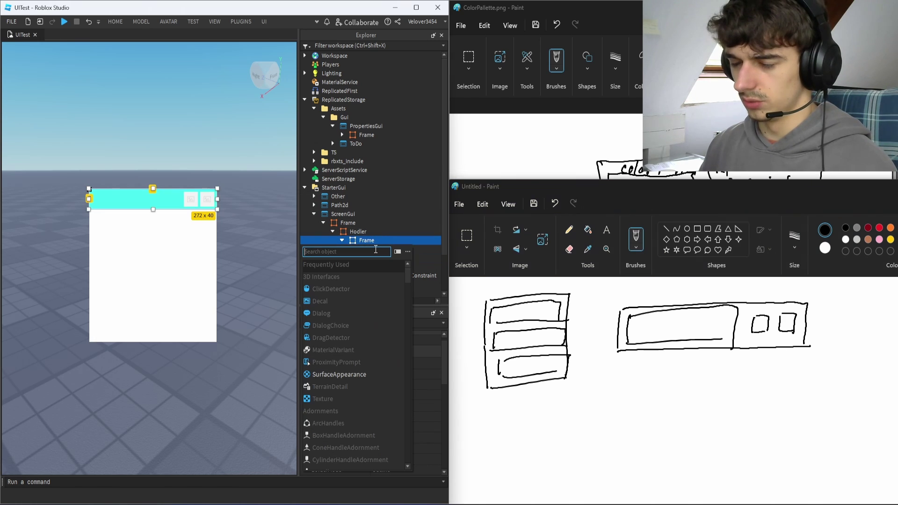
click(336, 281)
click(378, 293)
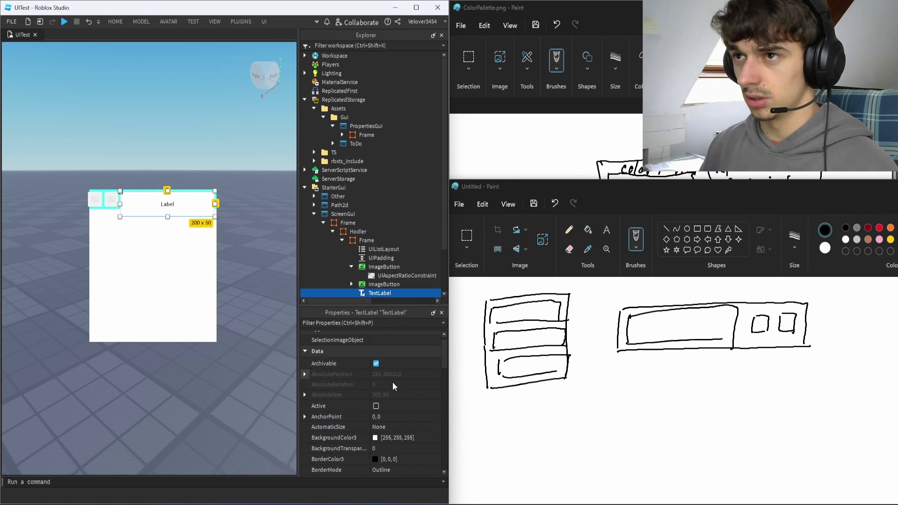
scroll(394, 384, up, 4)
click(394, 380)
text(1)
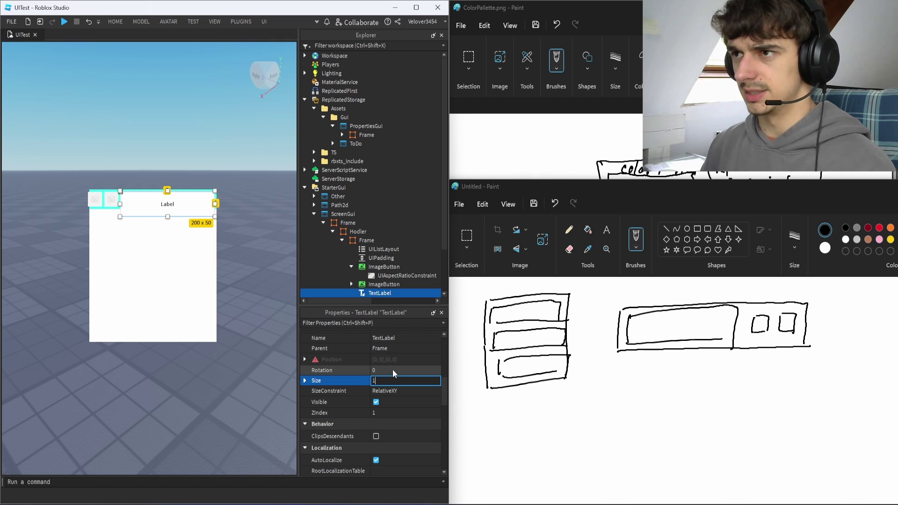
key(Return)
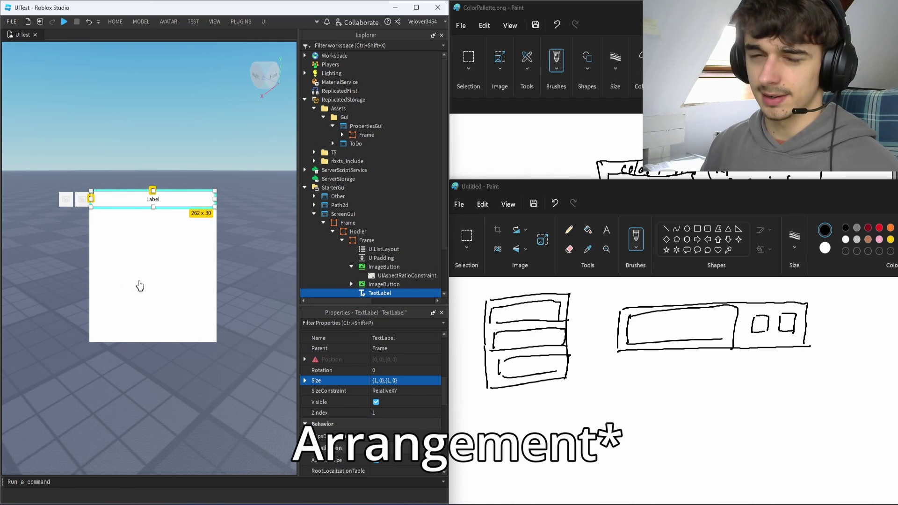
Set the label's LayoutOrder to 0 and the first image button's to 2 so the buttons follow it
scroll(386, 381, up, 3)
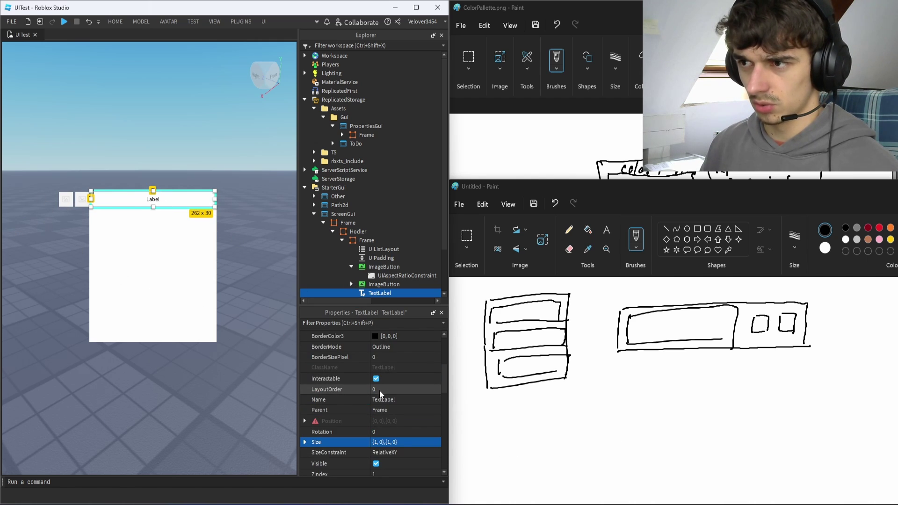
click(388, 388)
text(1)
double_click(383, 391)
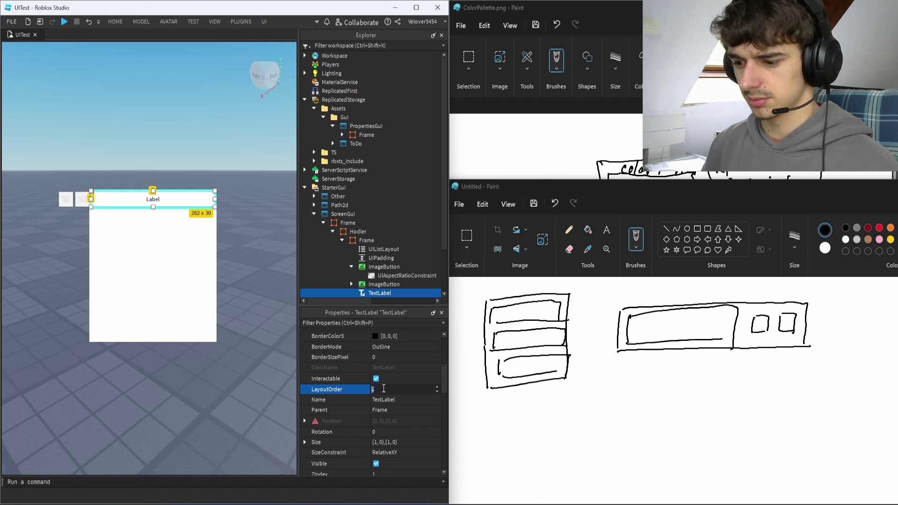
text(0)
click(384, 284)
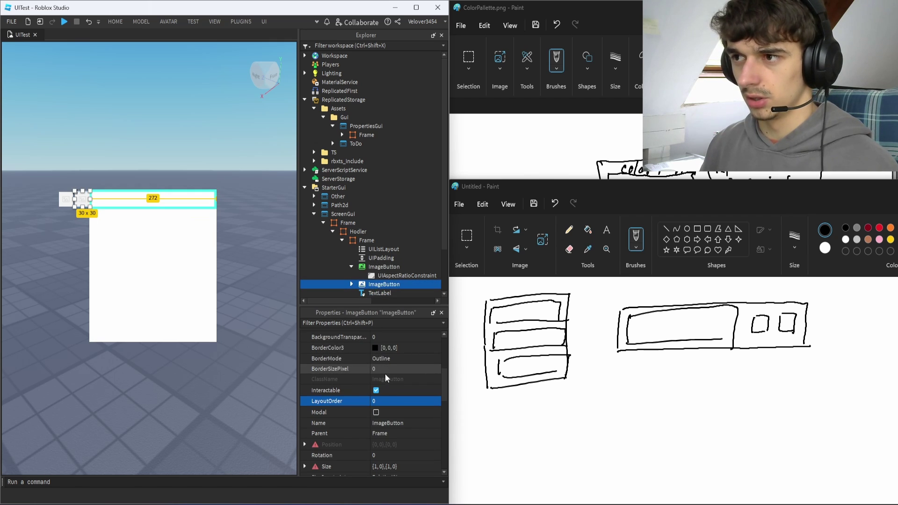
click(384, 401)
click(383, 266)
click(381, 400)
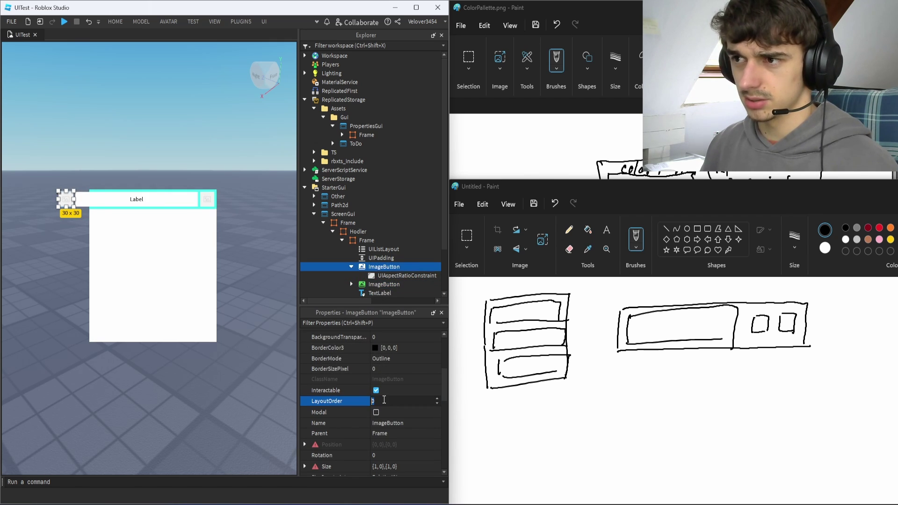
text(1)
key(BackSpace)
text(2)
key(Return)
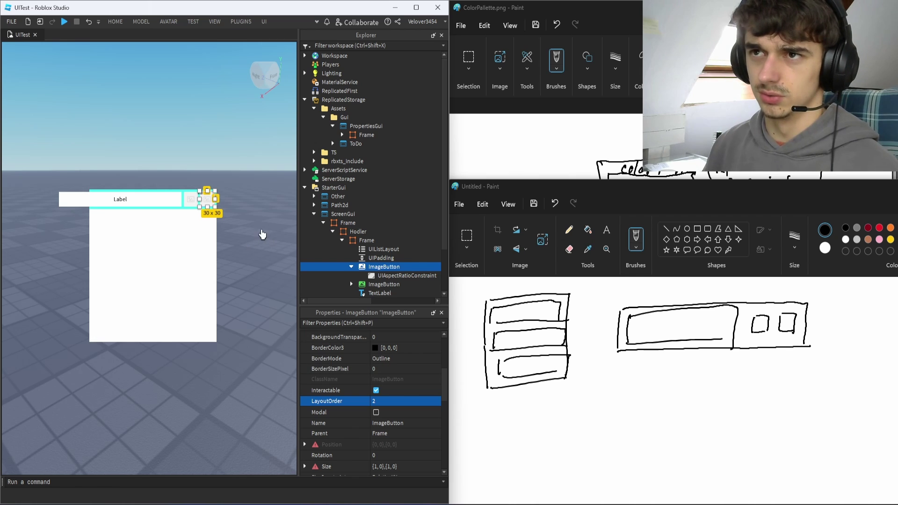
Narrow the Label in the header and widen the outer window frame to 349 x 312
click(76, 204)
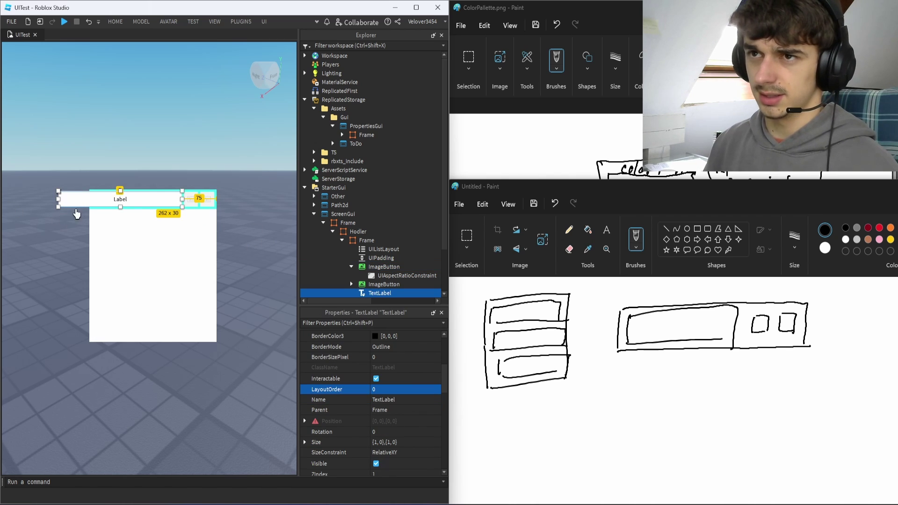
drag(56, 203, 94, 200)
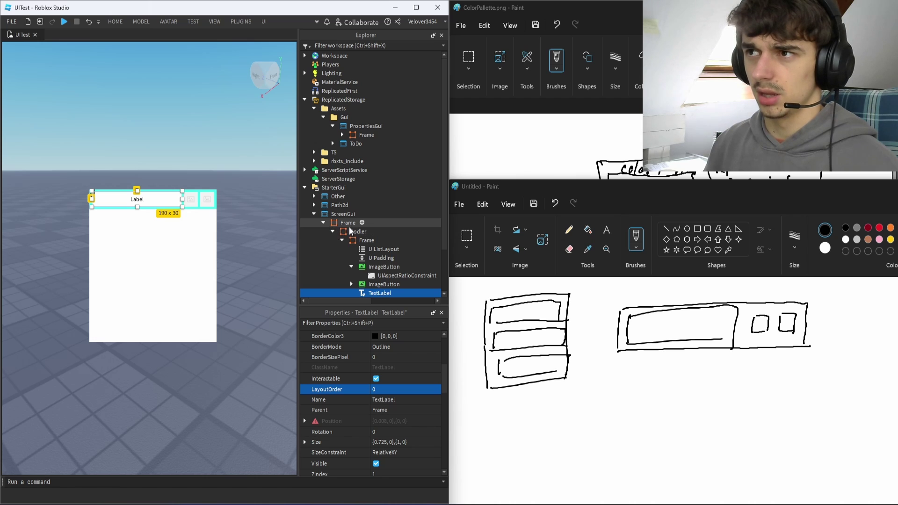
click(216, 264)
drag(219, 265, 253, 266)
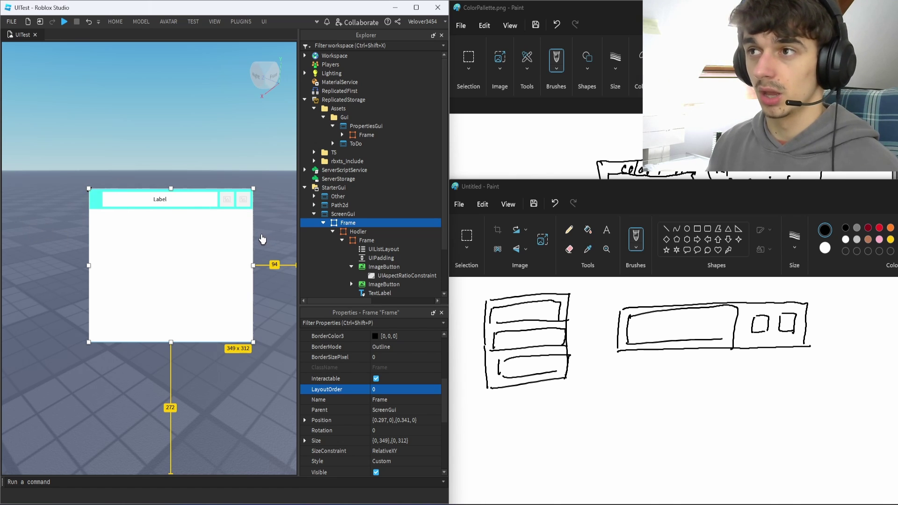
Add a UIFlexItem with FlexMode Fill under the TextLabel, keeping the label sized {1,0},{1,0}
scroll(388, 249, down, 2)
click(396, 240)
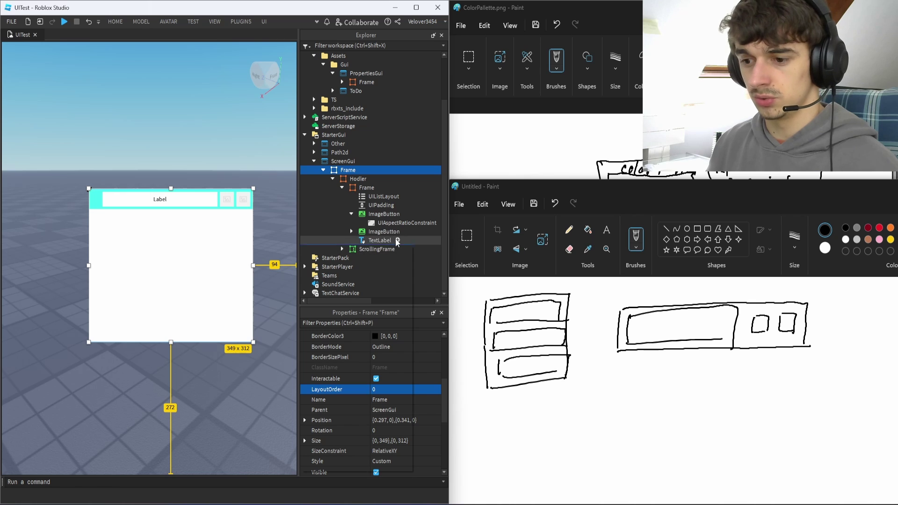
text(ui)
click(335, 340)
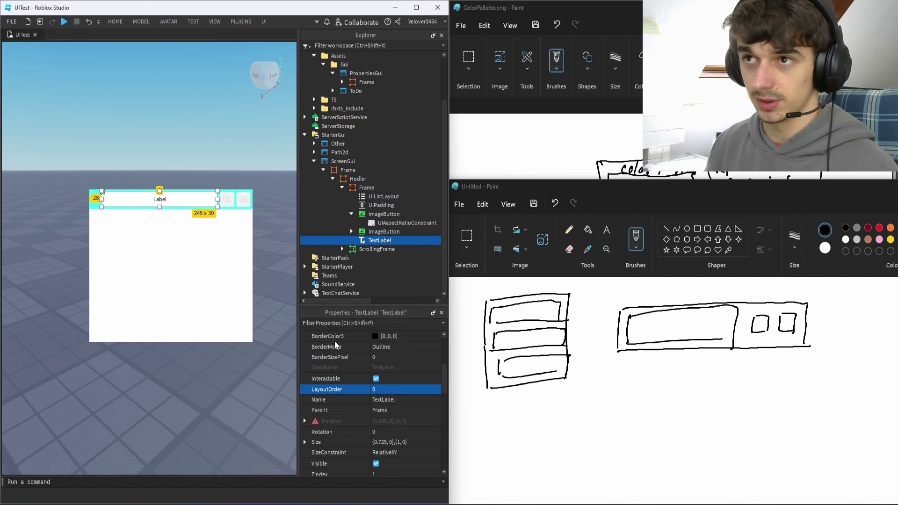
click(391, 442)
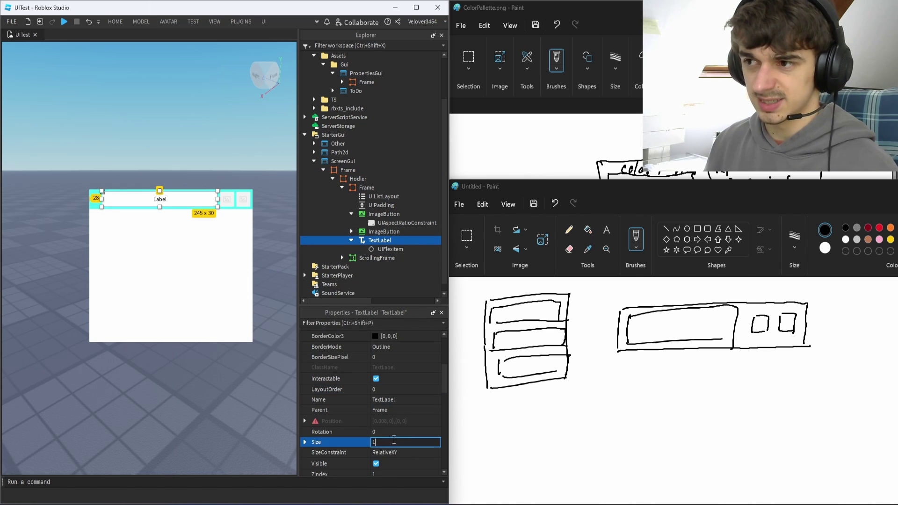
text(1,0,1,0)
key(Return)
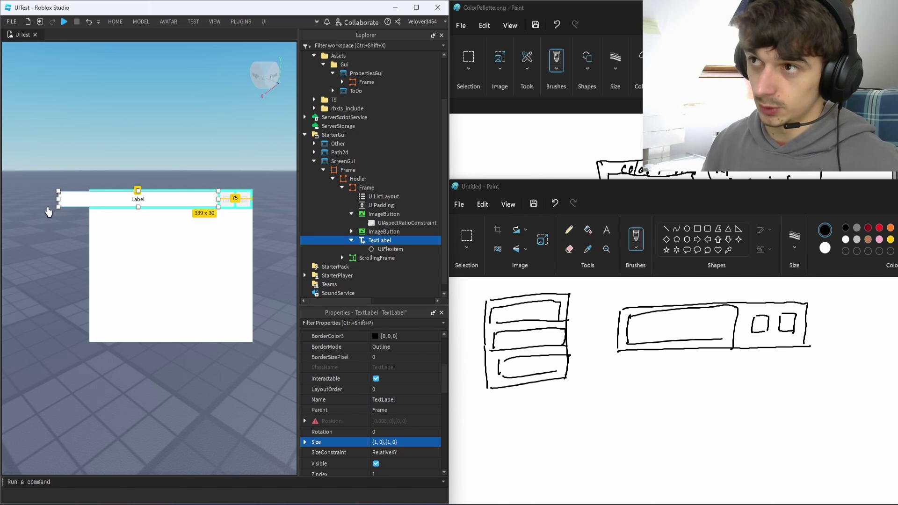
click(386, 248)
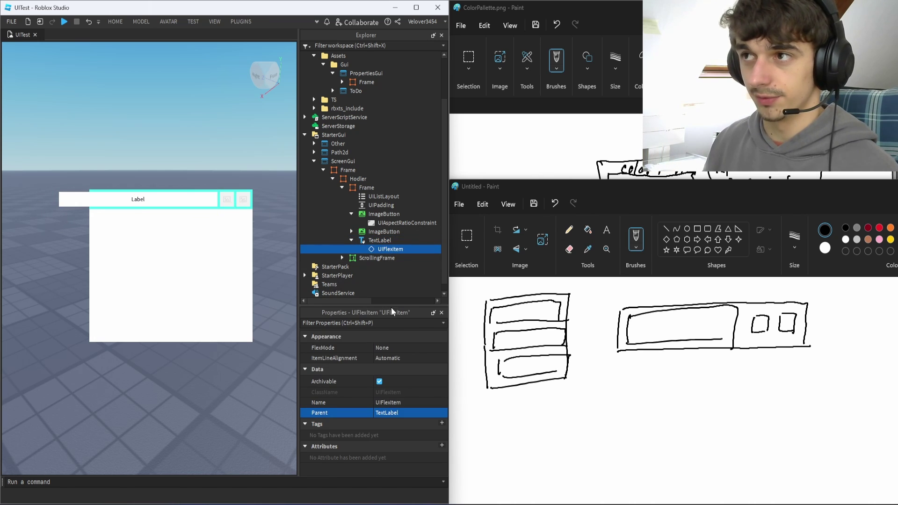
click(396, 347)
click(392, 364)
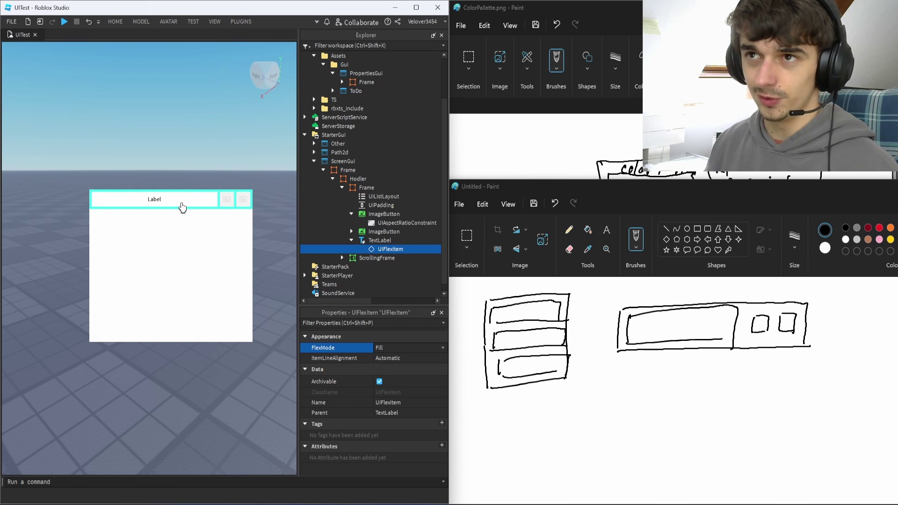
Drag the outer Frame's right edge in the viewport to widen the window to 391 x 312
click(354, 179)
click(253, 266)
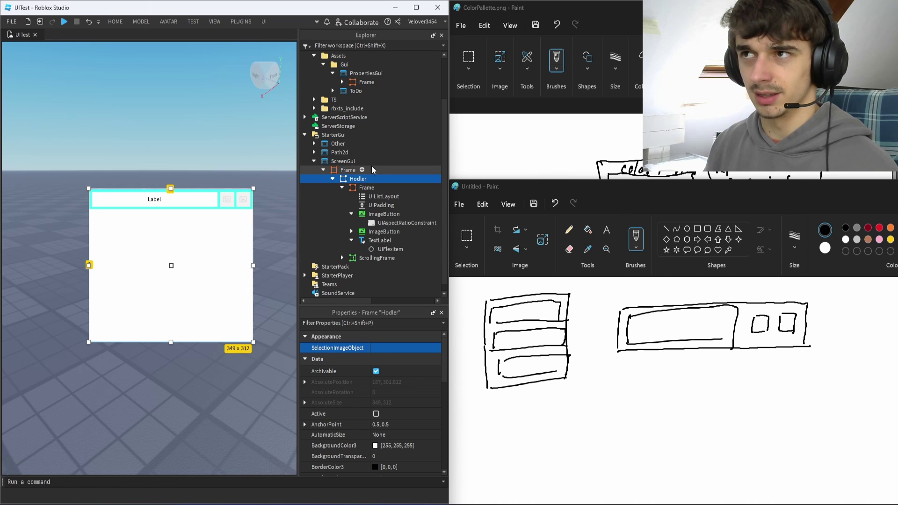
mouse_move(256, 265)
mouse_down()
mouse_move(99, 267)
mouse_move(285, 262)
mouse_move(273, 264)
mouse_up()
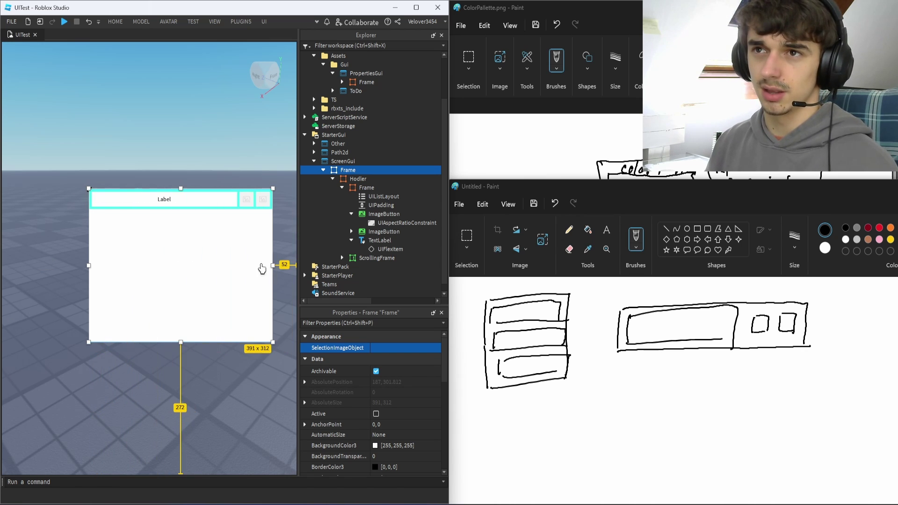